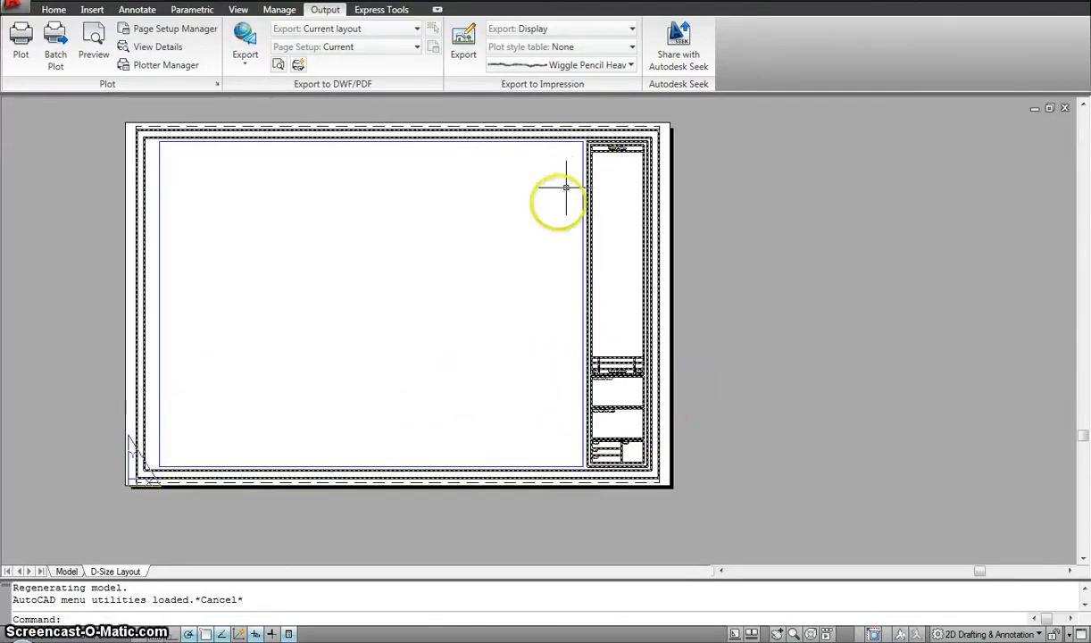
Step: Measure the height of the layout sheet along its vertical edge with the Distance command
type("i")
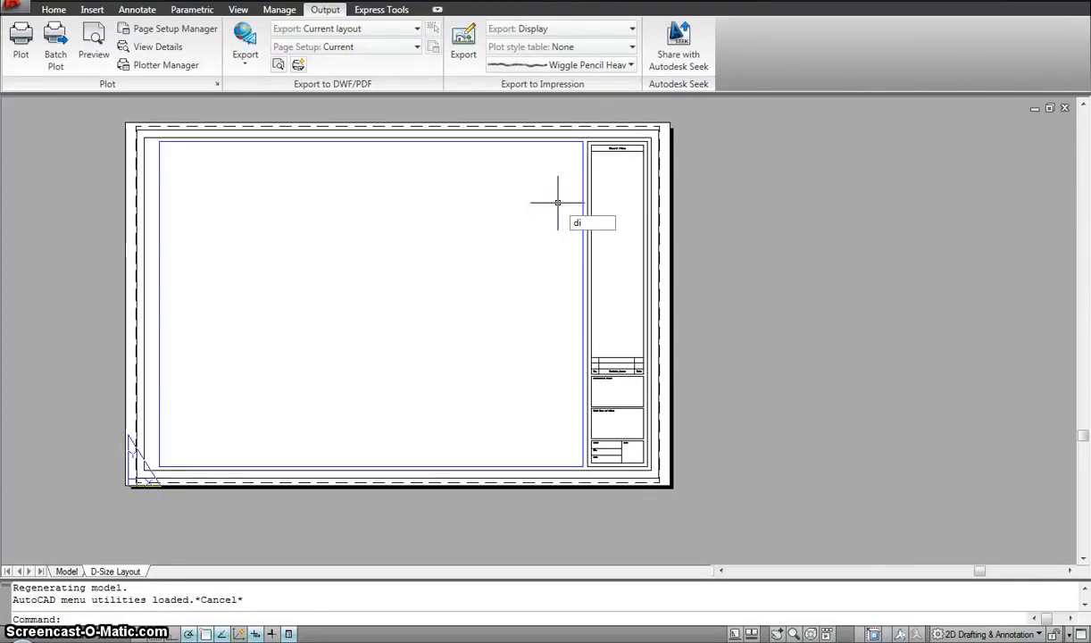
key("Return")
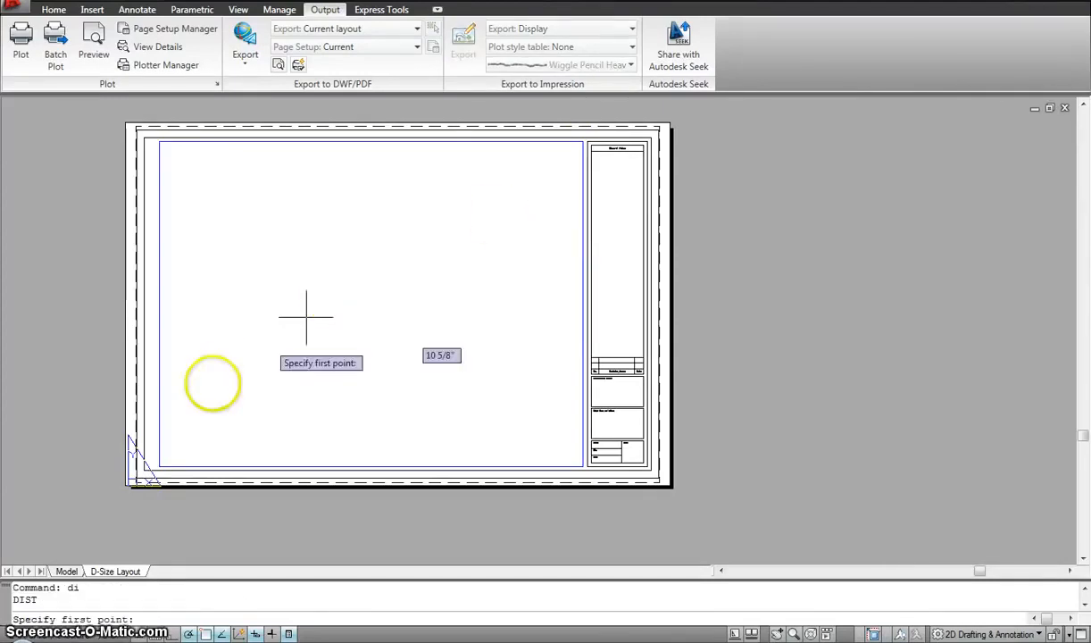
left_click(130, 483)
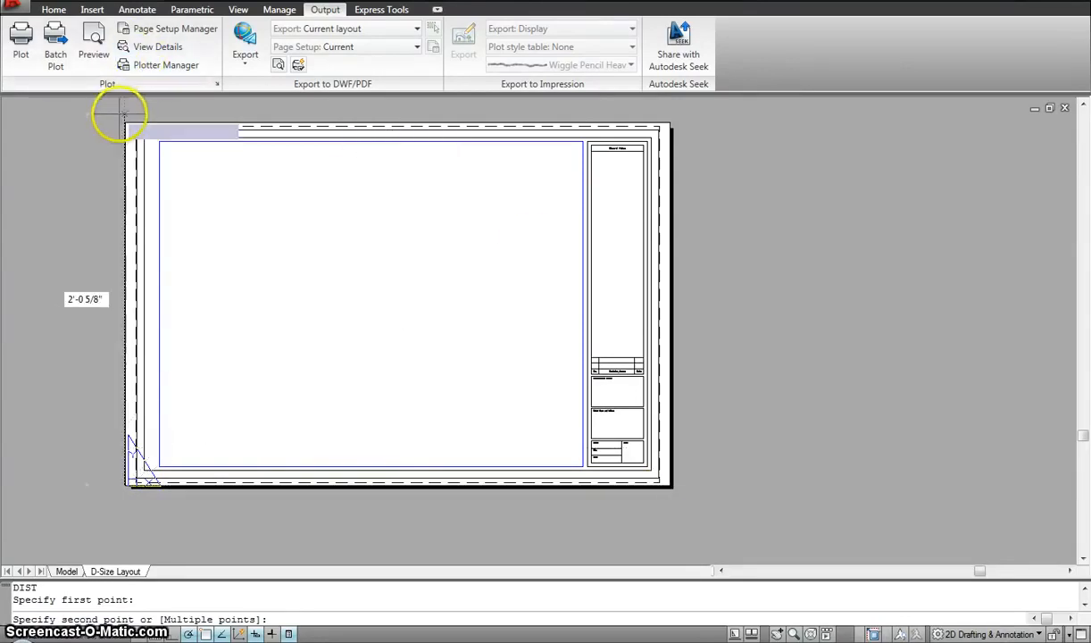
key("Escape")
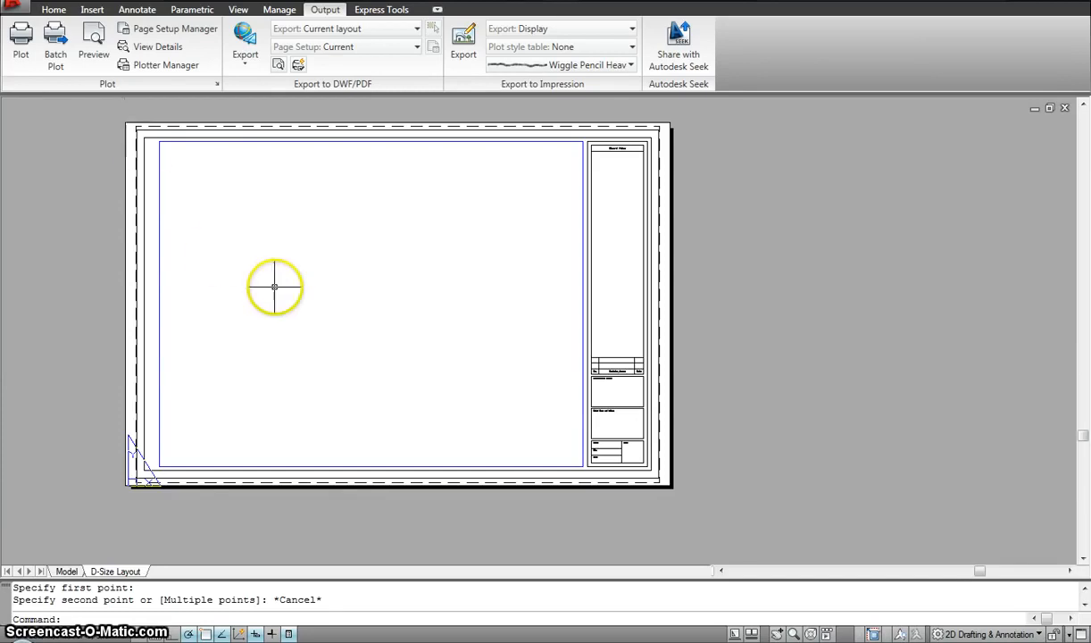
Step: Compare model space with the D-Size Layout by switching between them, and inspect the title block around the sheet
left_click(67, 572)
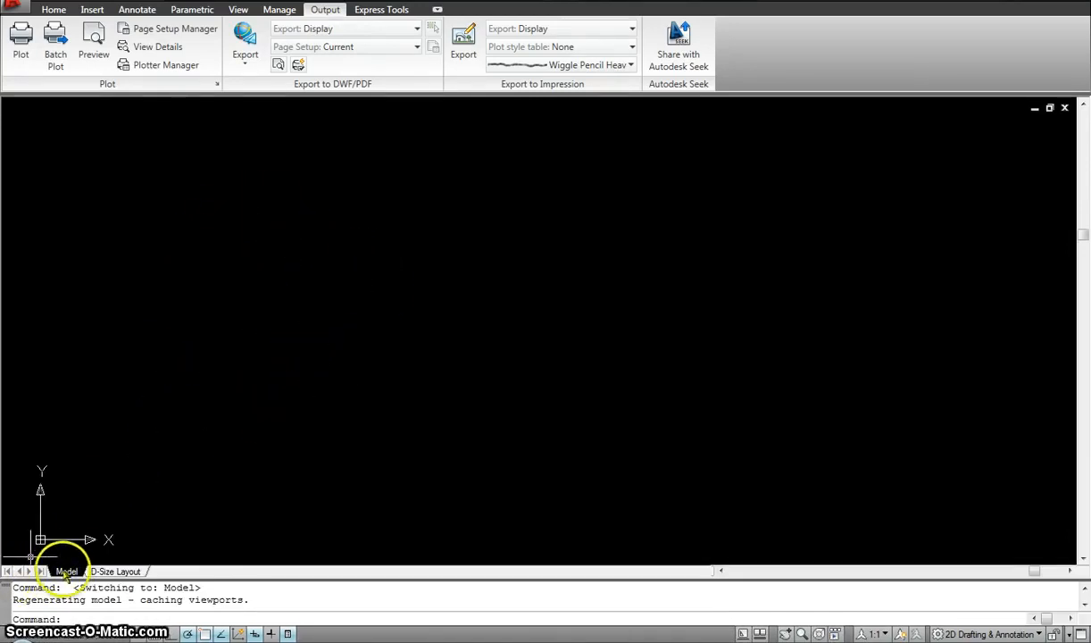
mouse_move(112, 574)
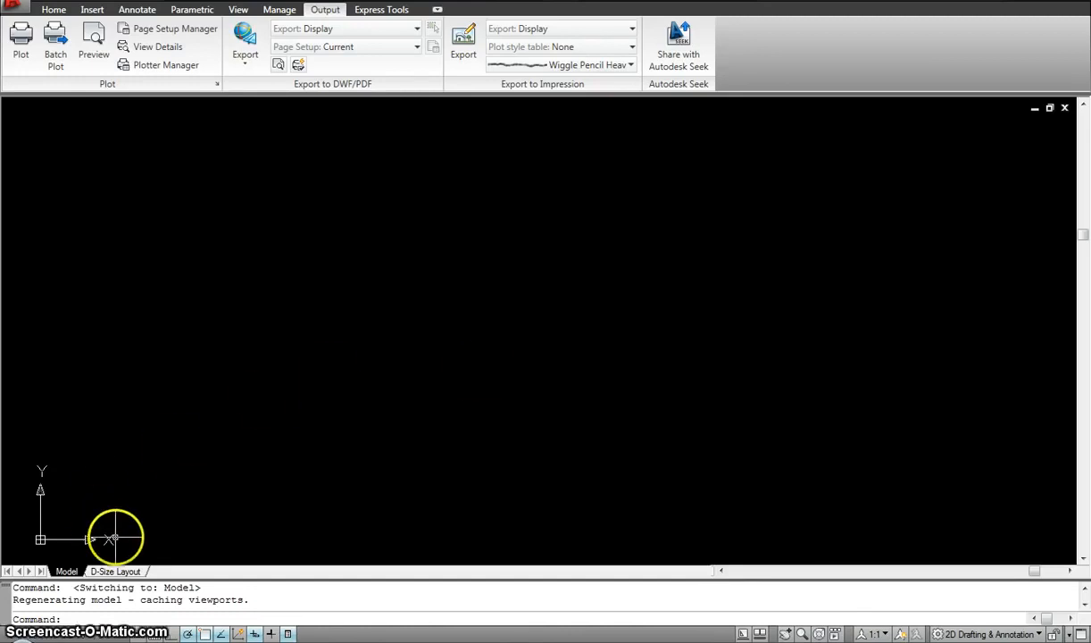
left_click(129, 570)
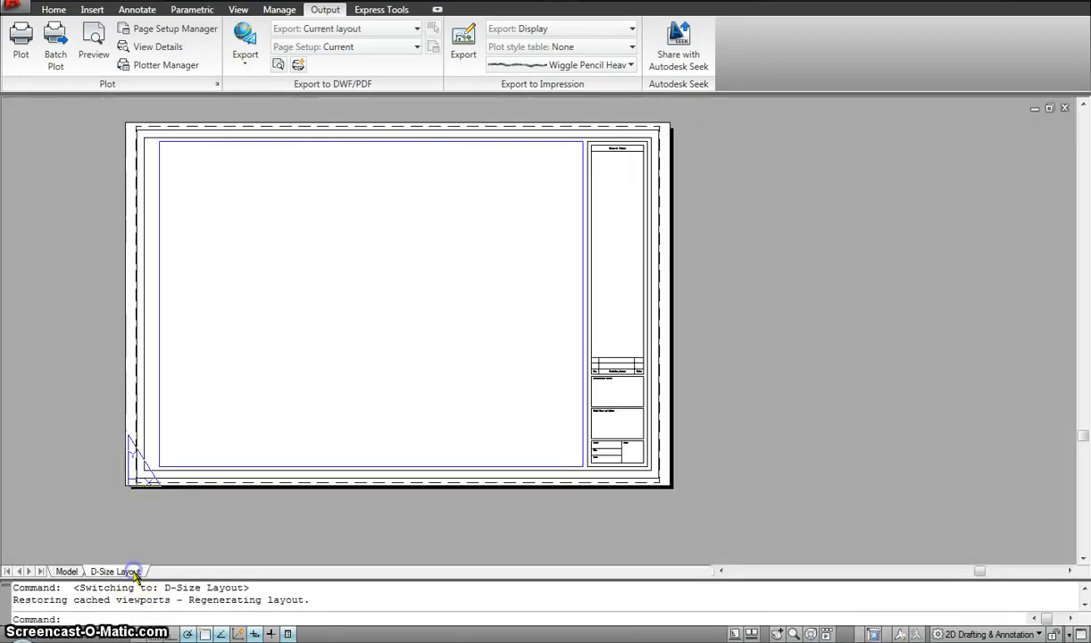
left_click(456, 128)
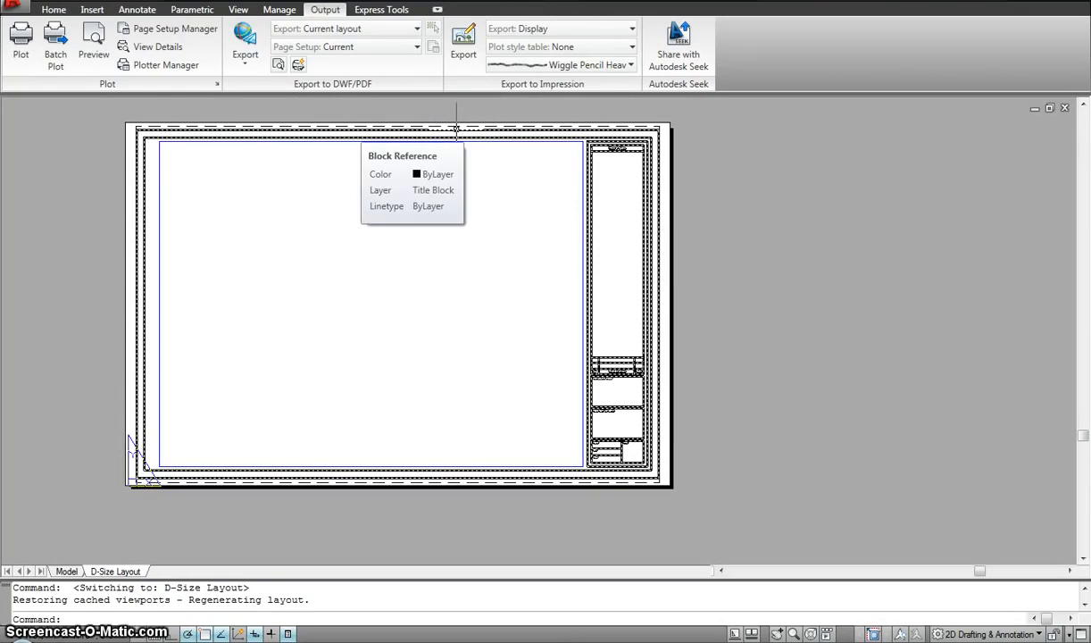
key("Escape")
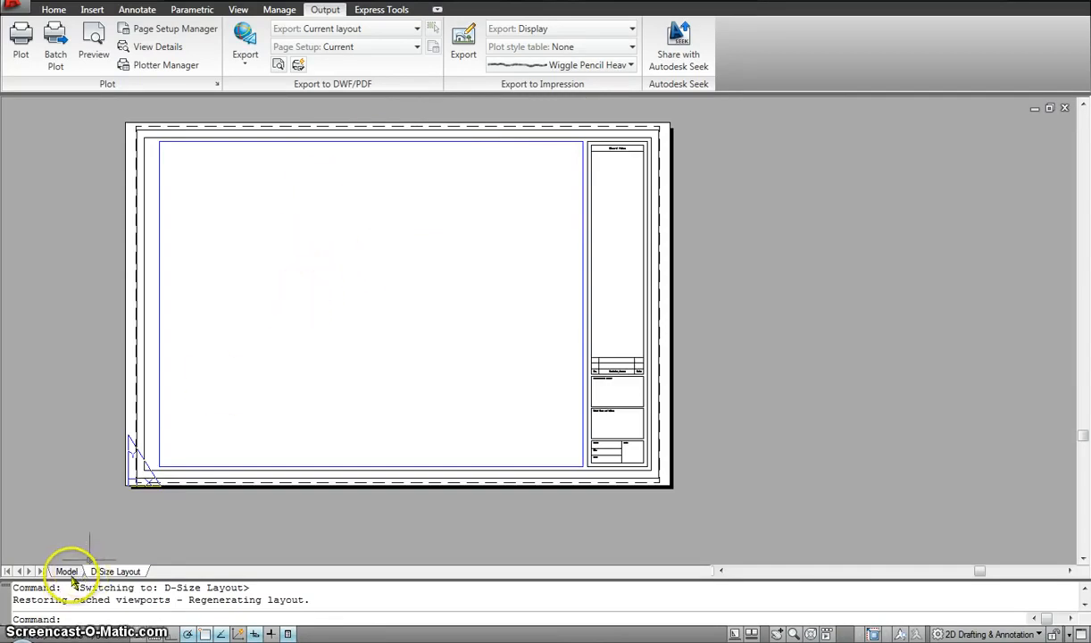
mouse_move(71, 576)
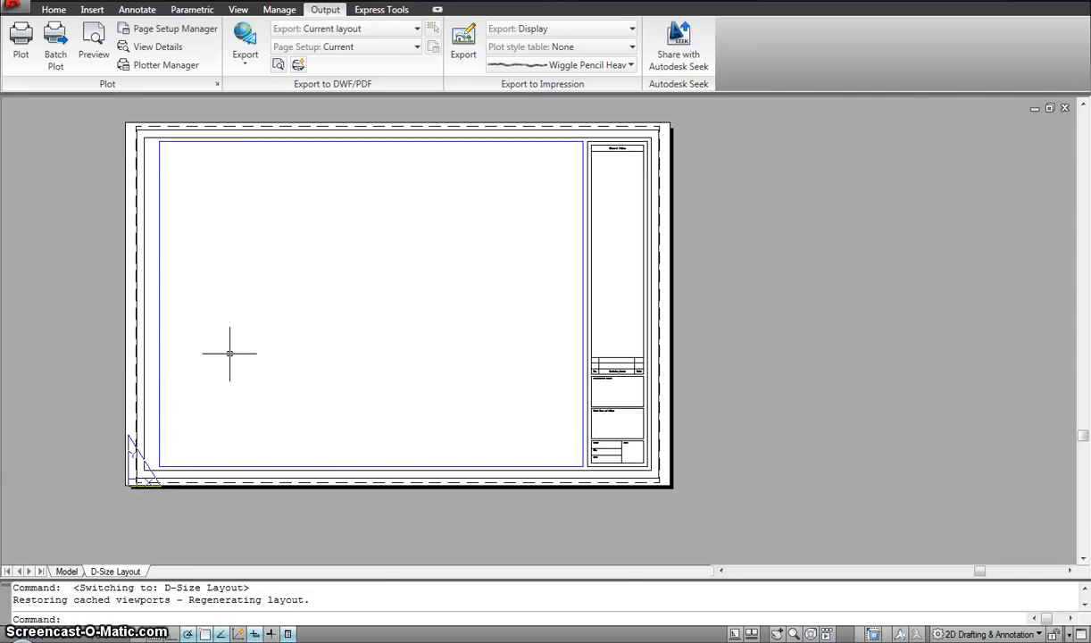
left_click(67, 572)
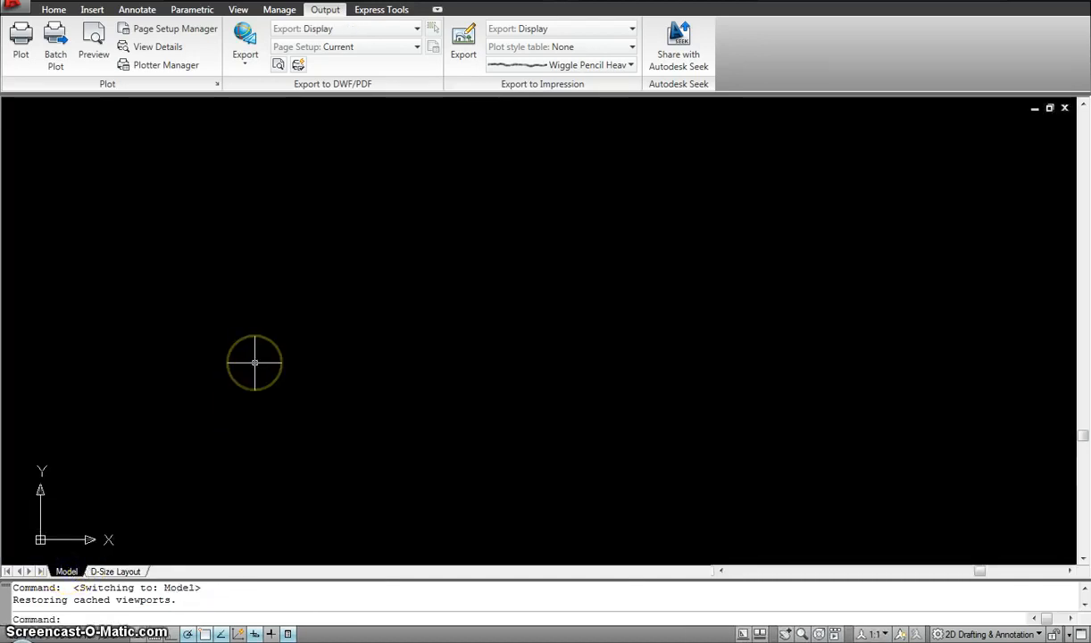
left_click(117, 571)
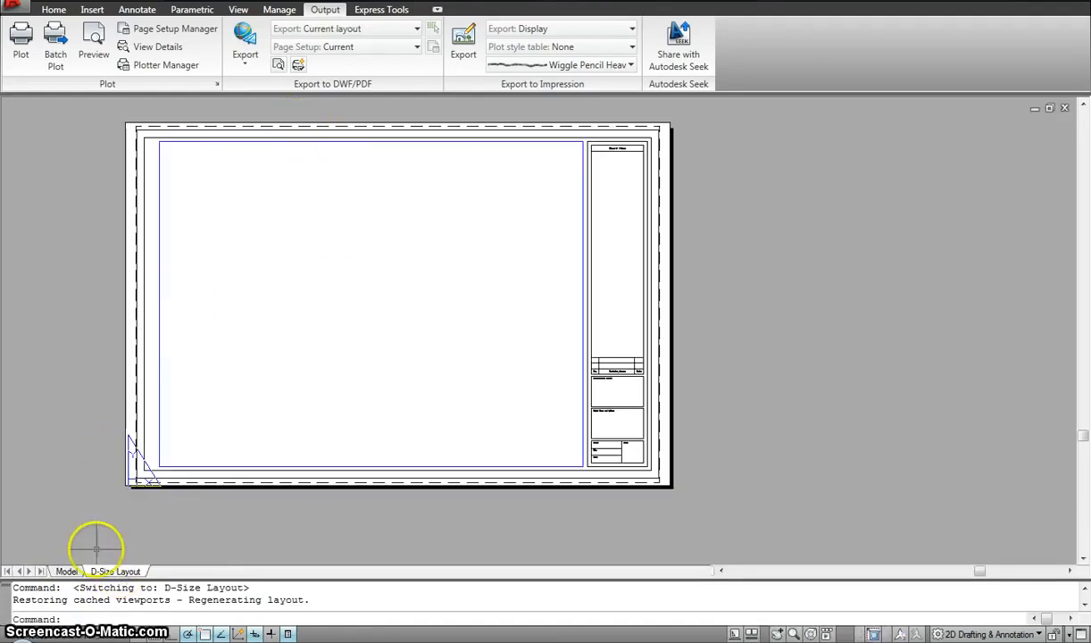
left_click(67, 571)
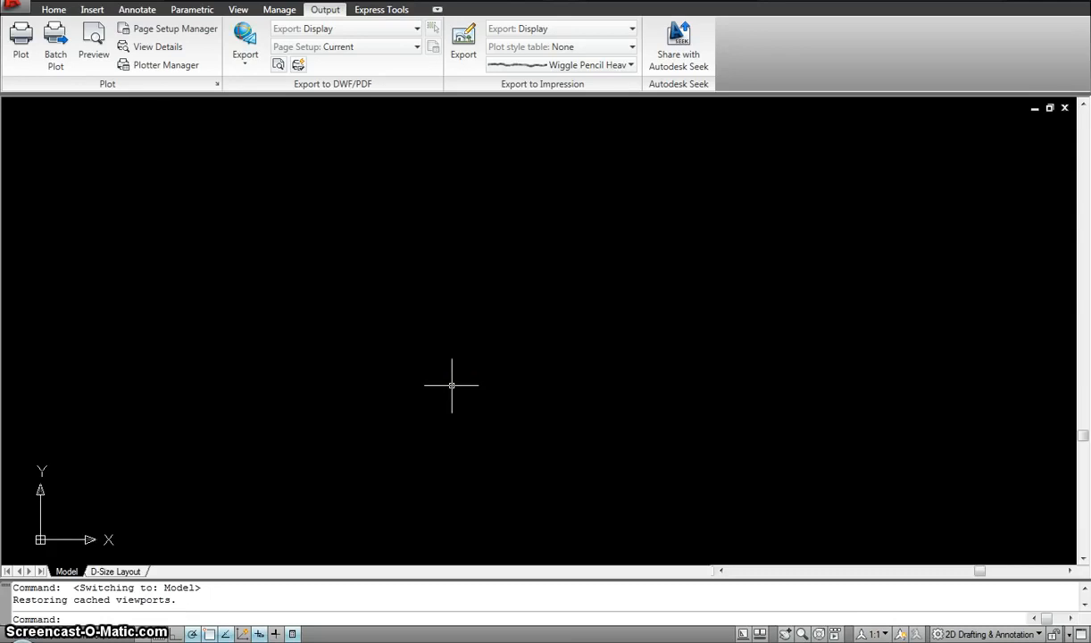
left_click(115, 571)
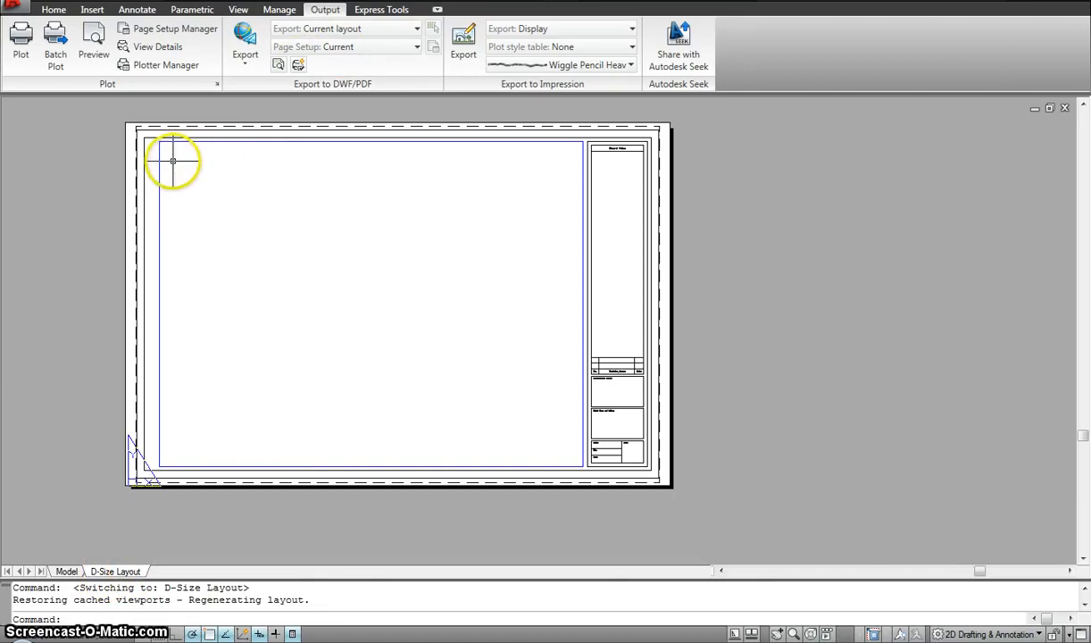
Step: Select the viewport border on the D-Size Layout and check its properties and viewport scale, comparing with model space
mouse_move(160, 154)
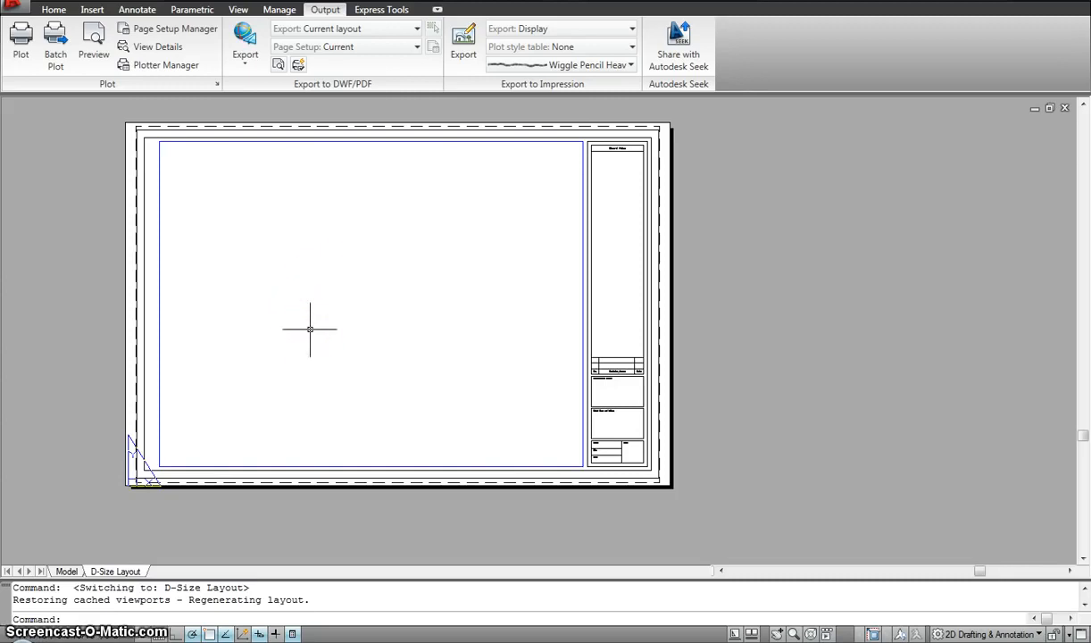
left_click(160, 210)
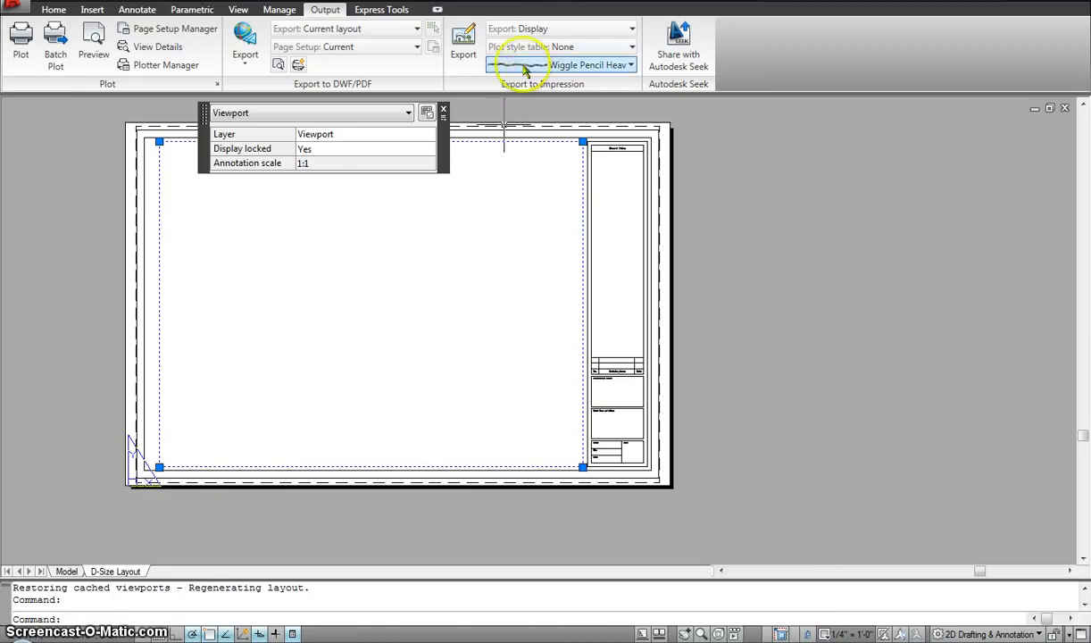
left_click(444, 109)
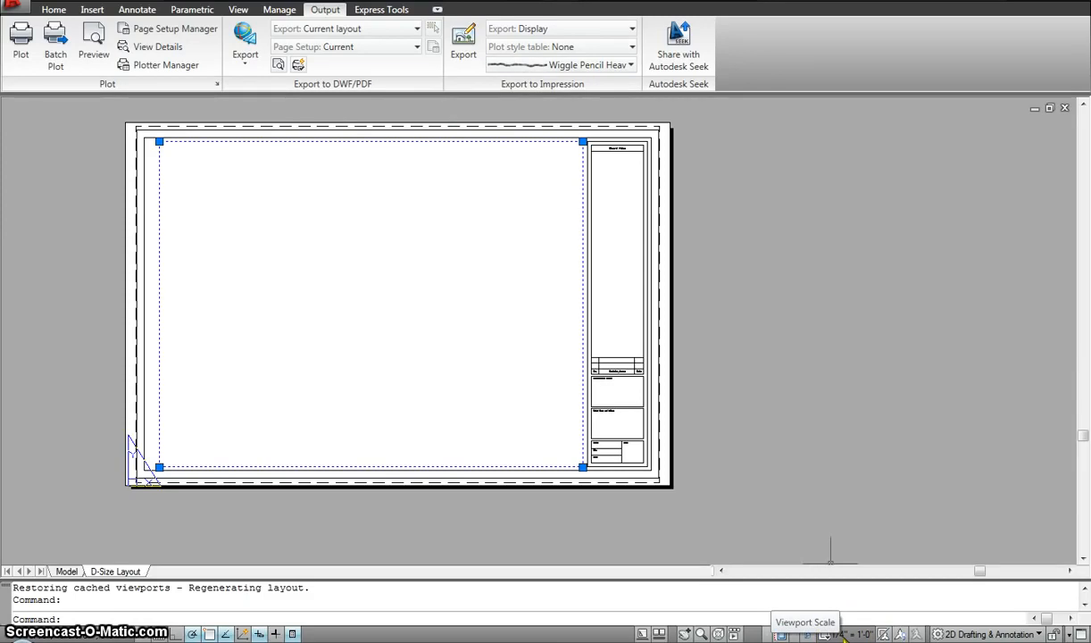
left_click(79, 571)
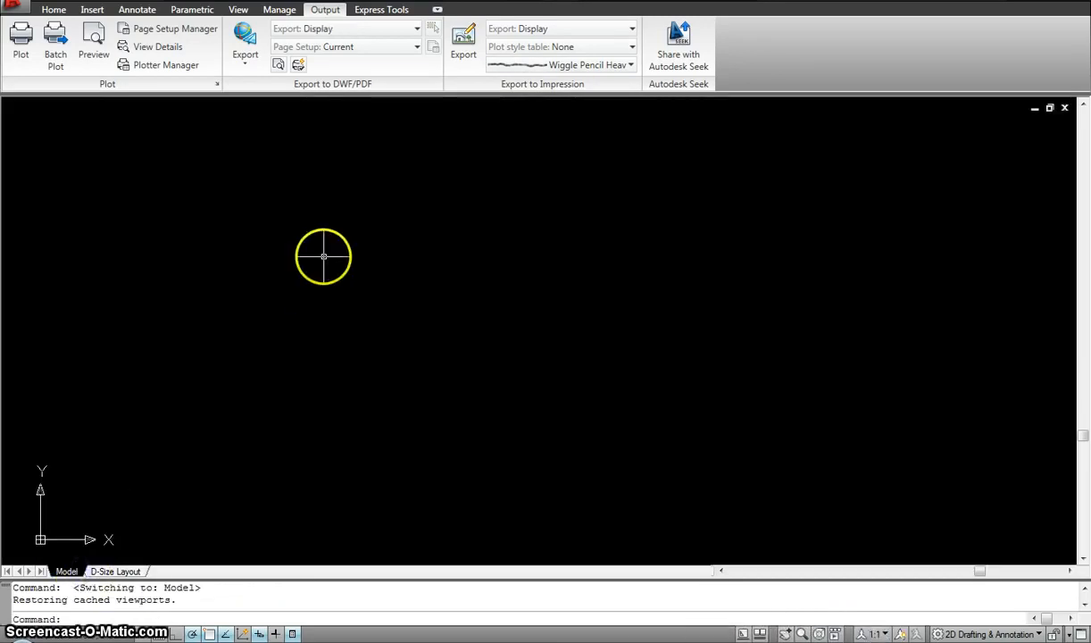
left_click(100, 570)
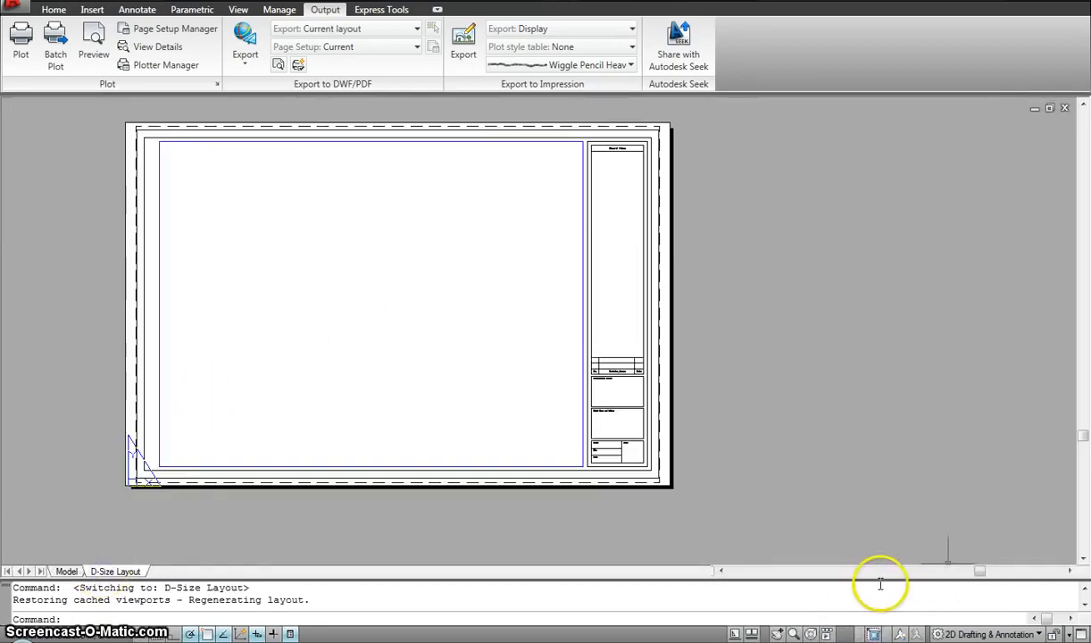
left_click(468, 466)
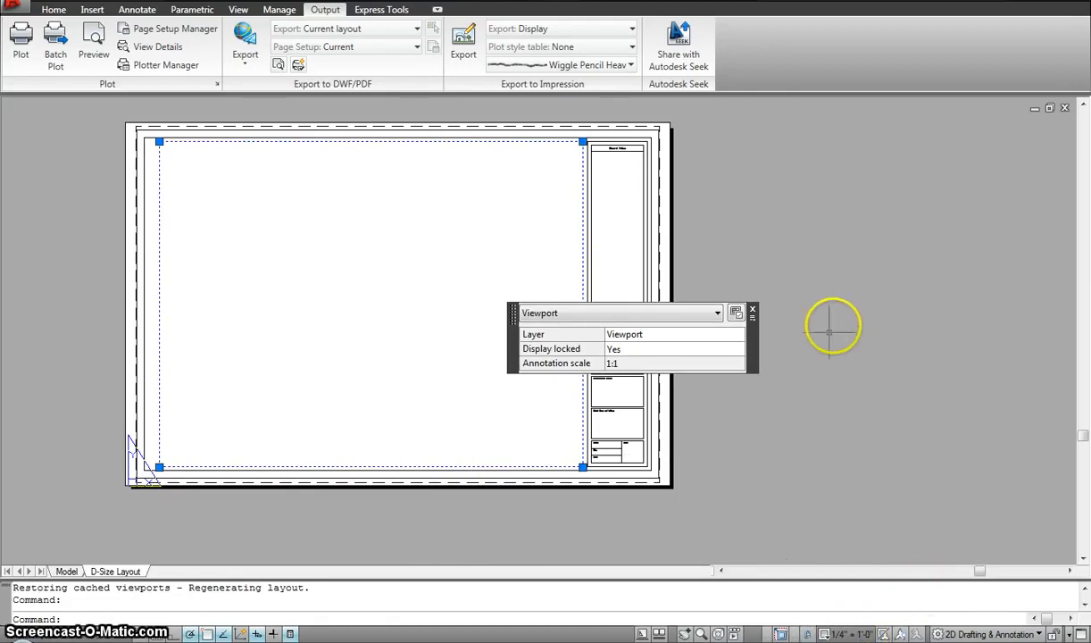
left_click(753, 312)
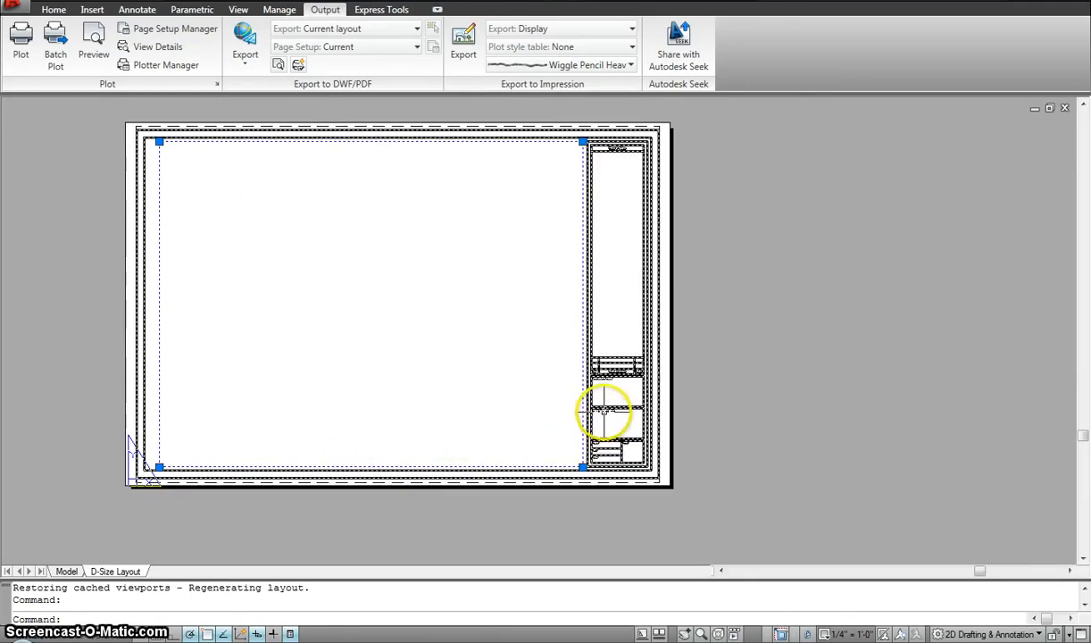
Step: Examine the title block's project, sheet, firm, revision and general notes fields up close on the D-Size Layout
mouse_move(603, 411)
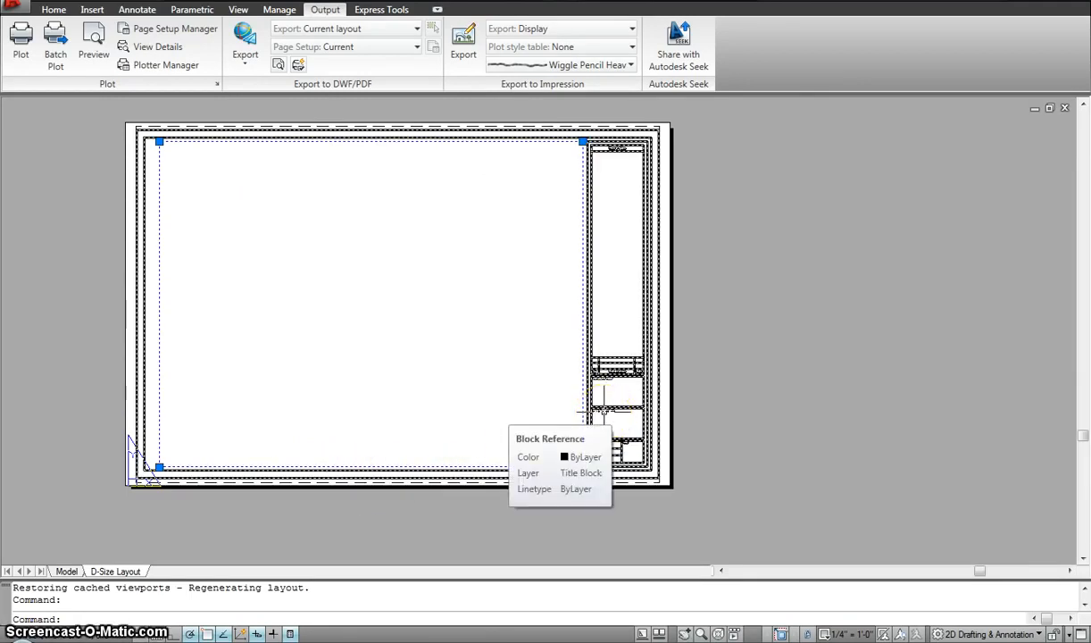
scroll(603, 411, "up", 5)
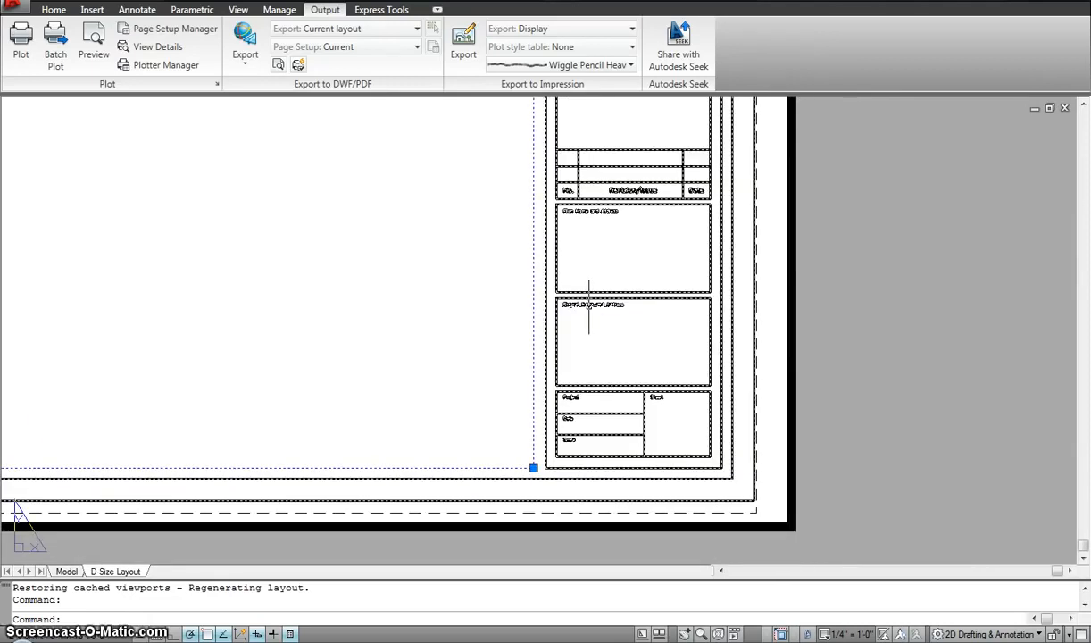
left_click(589, 308)
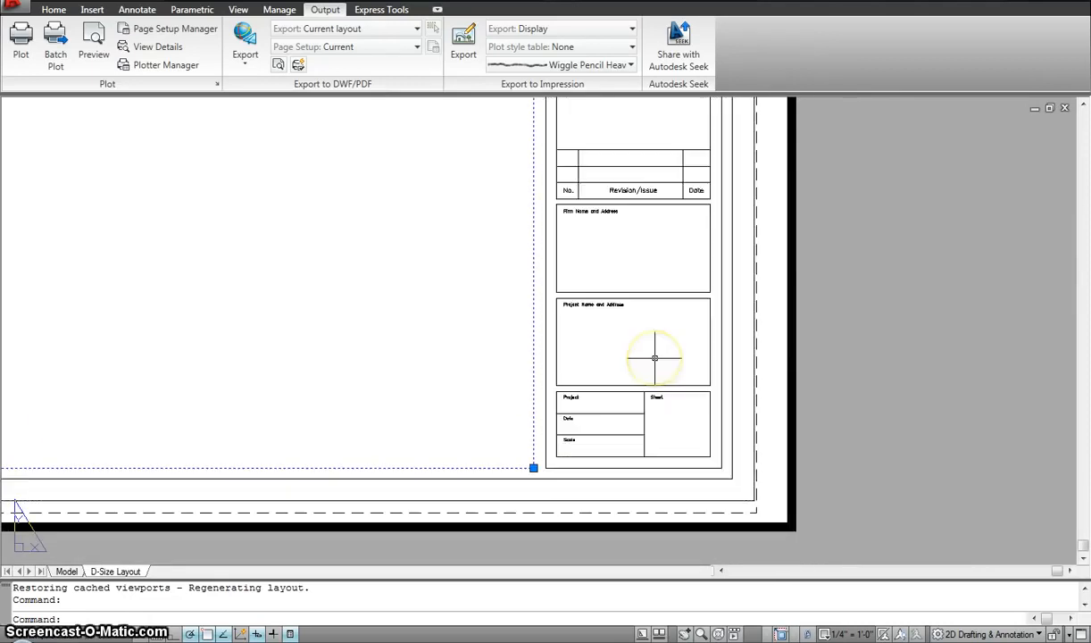
scroll(602, 329, "up", 3)
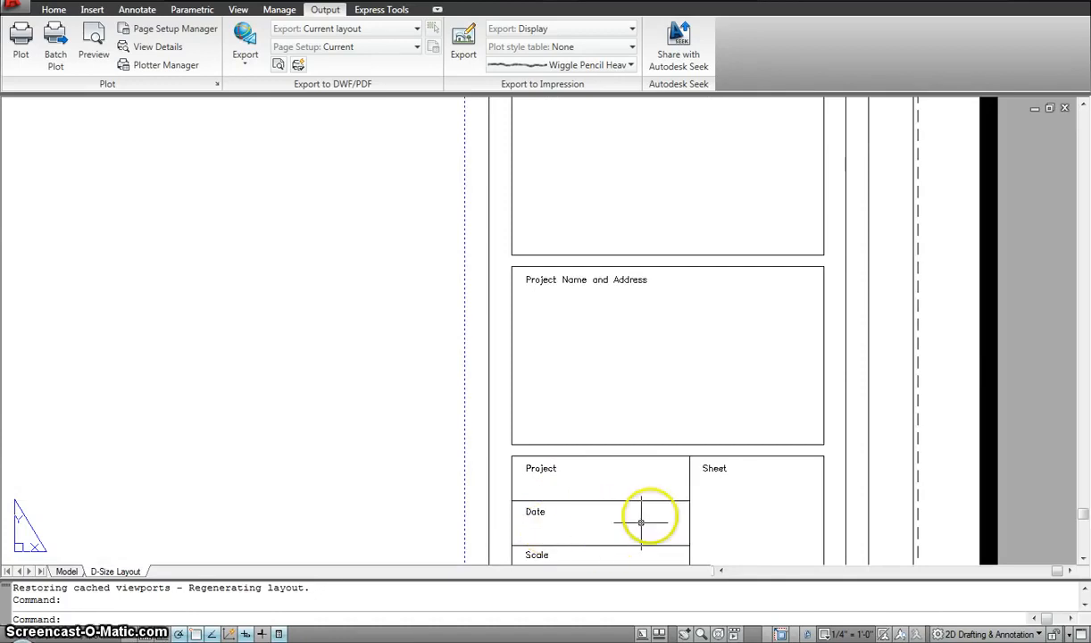
scroll(677, 250, "down", 2)
middle_click_drag(676, 247, 672, 348)
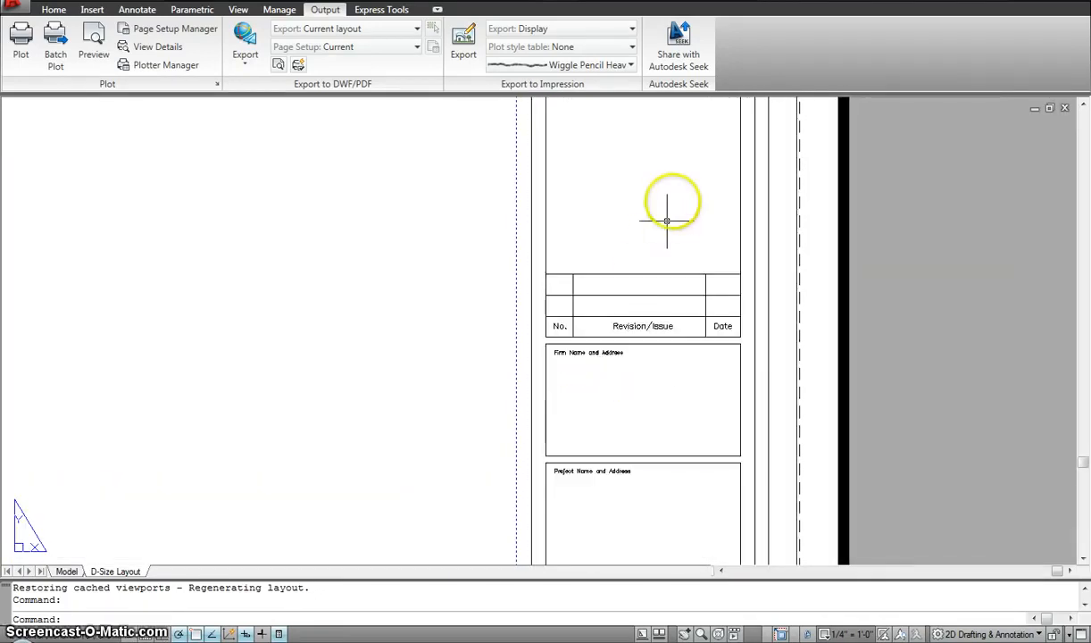
scroll(661, 265, "down", 2)
scroll(662, 266, "down", 3)
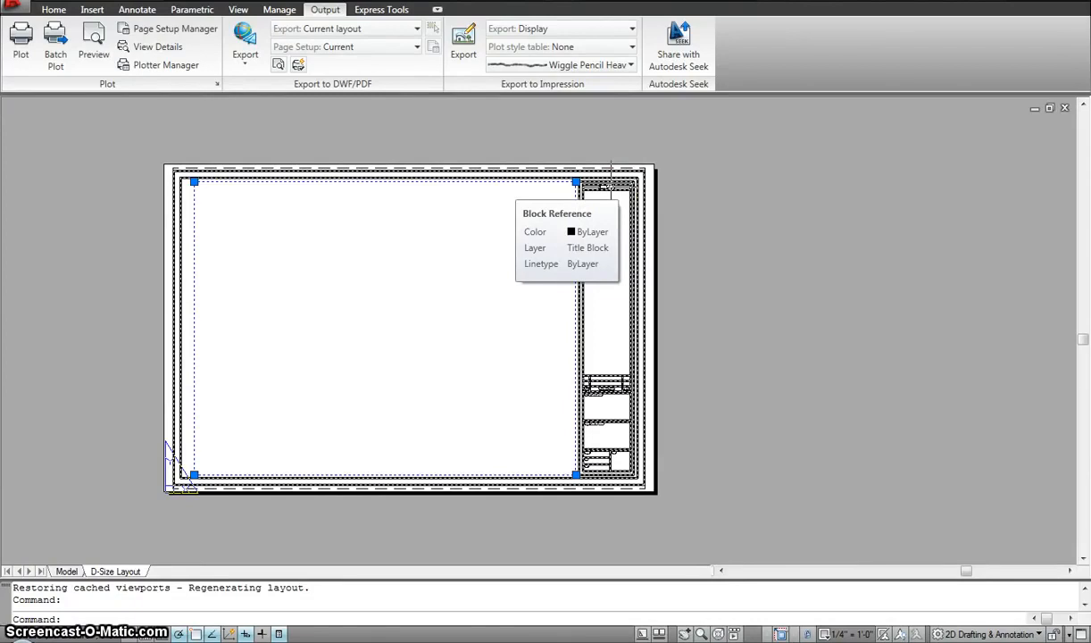
left_click(610, 189)
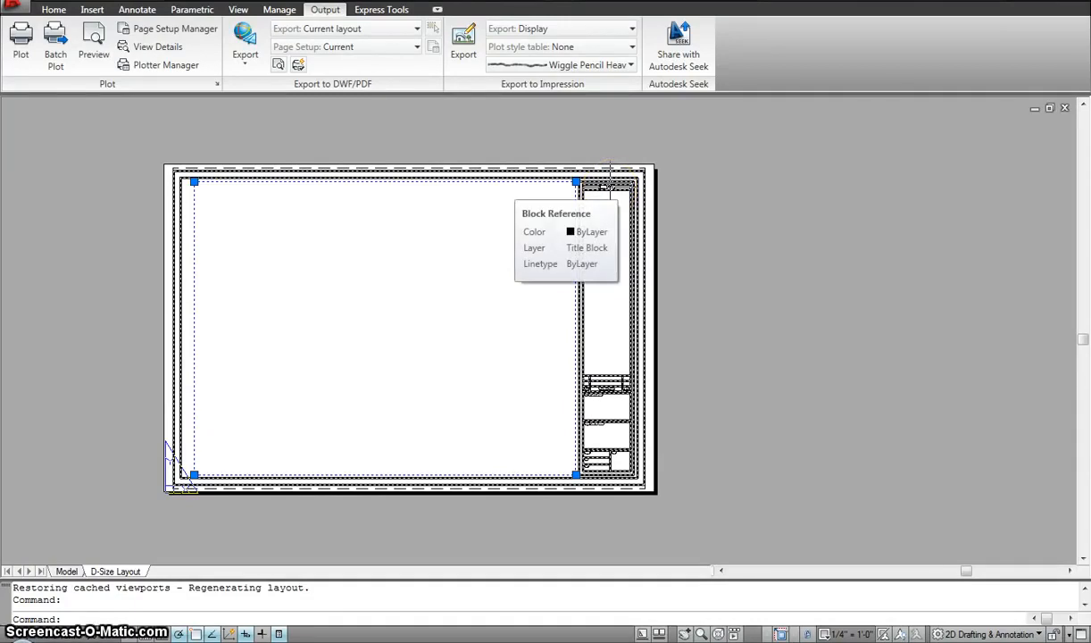
Step: Open the D-Size Layout's current page setup for modification and review the available paper sizes
left_click(72, 571)
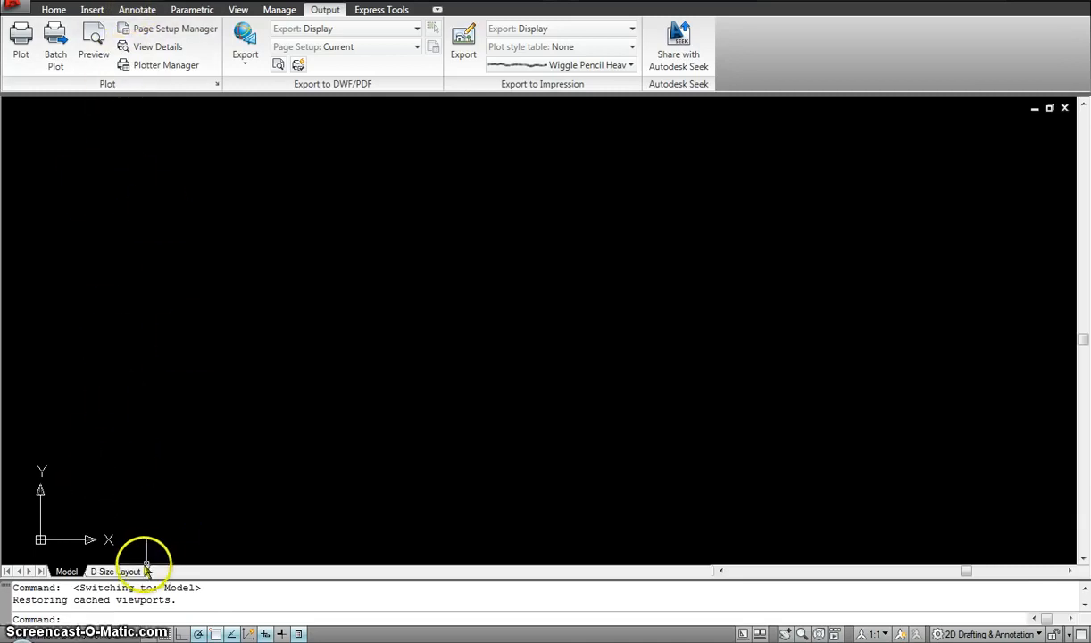
left_click(116, 572)
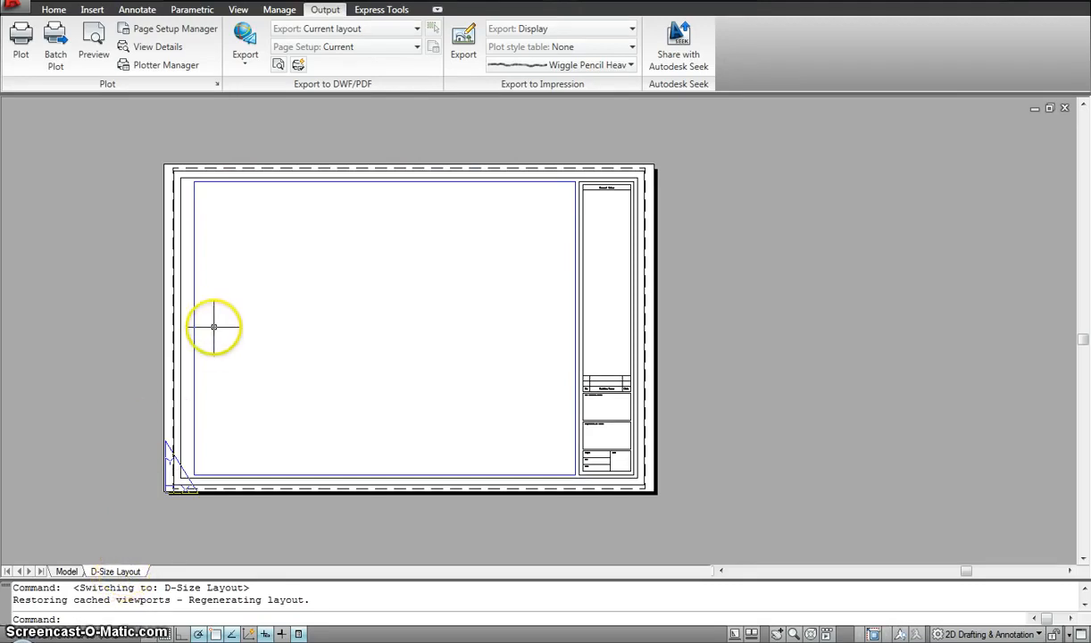
right_click(107, 571)
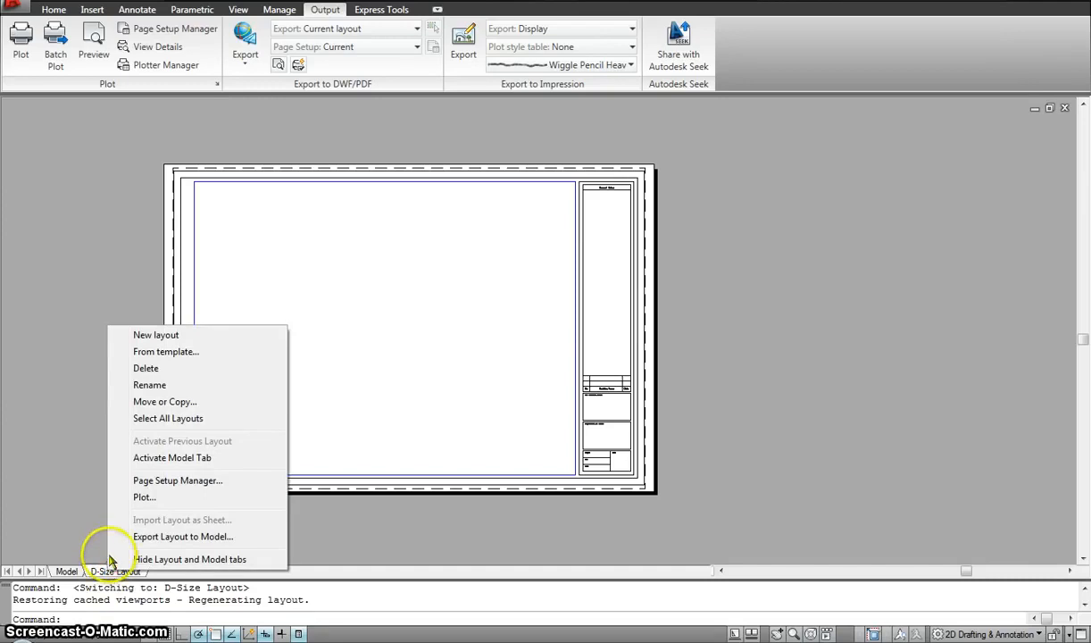
left_click(154, 482)
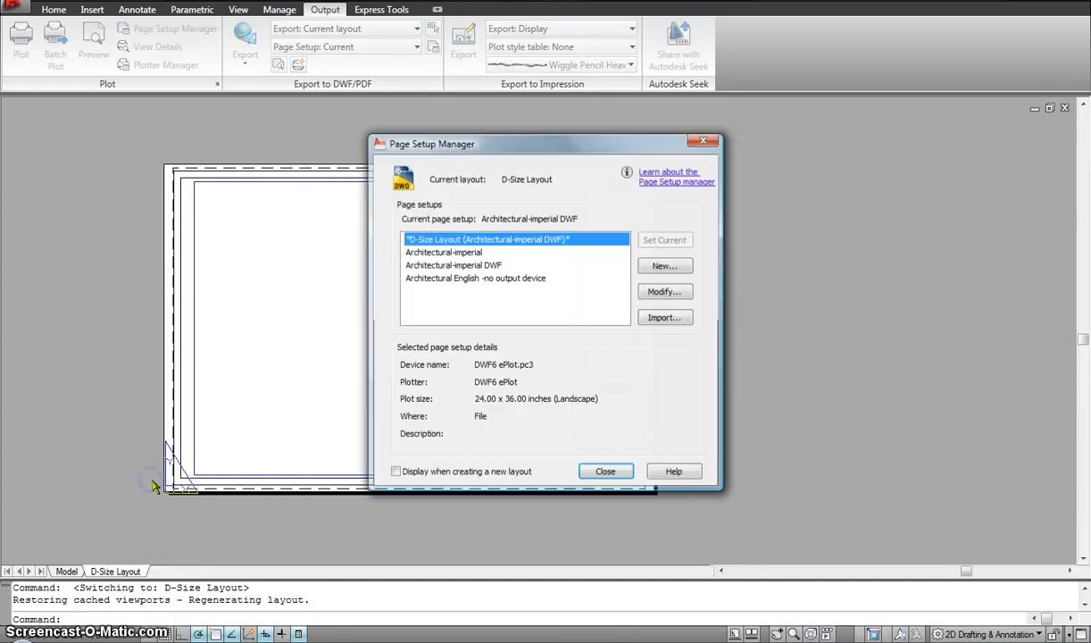
left_click(660, 294)
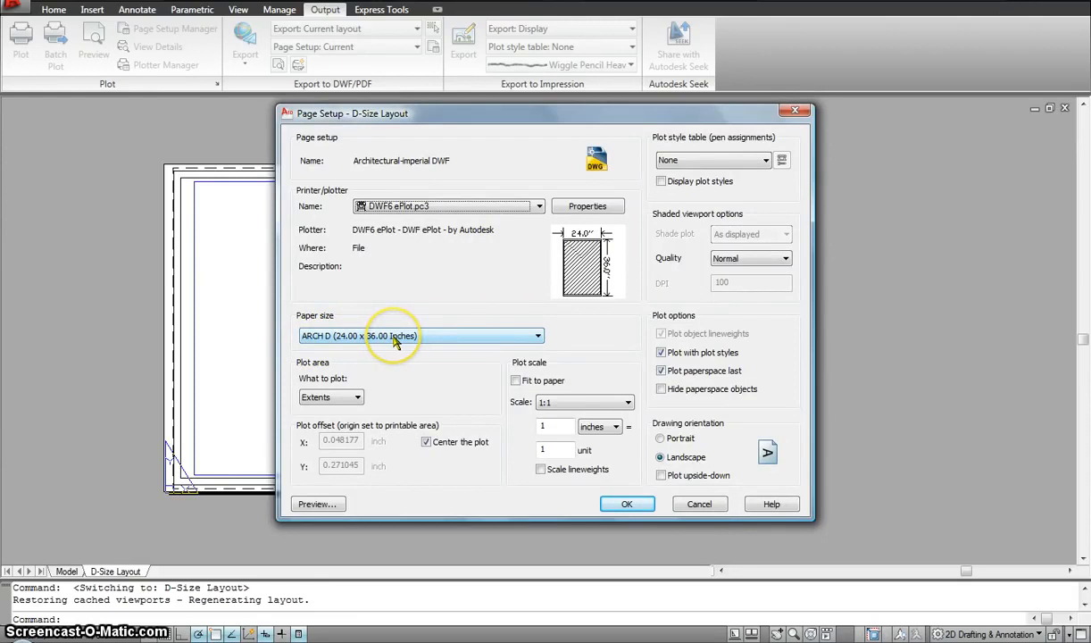
left_click(440, 339)
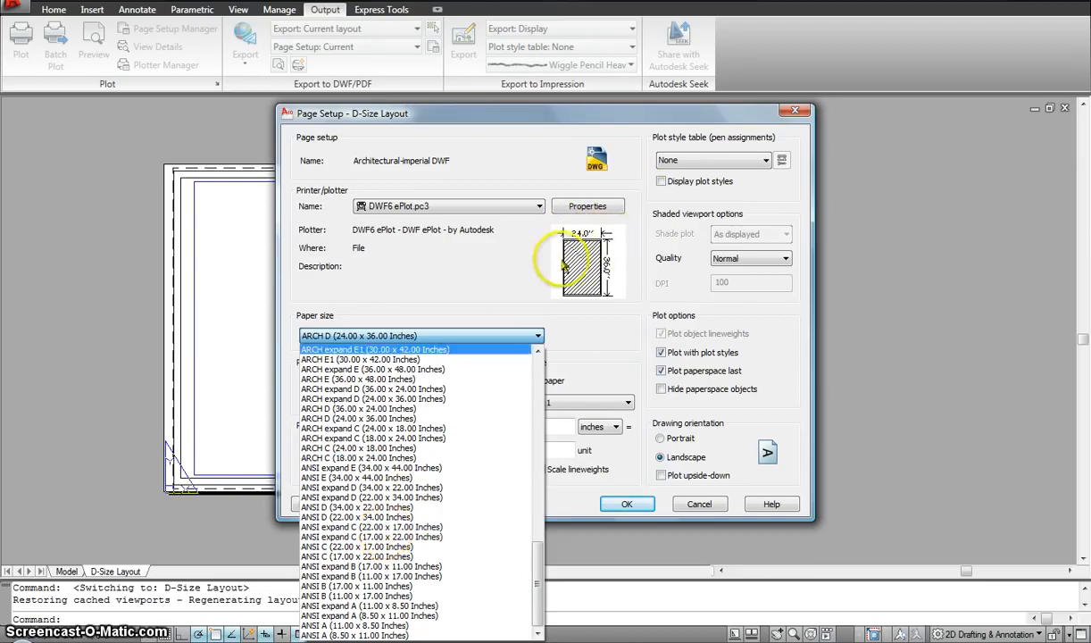
left_click(487, 272)
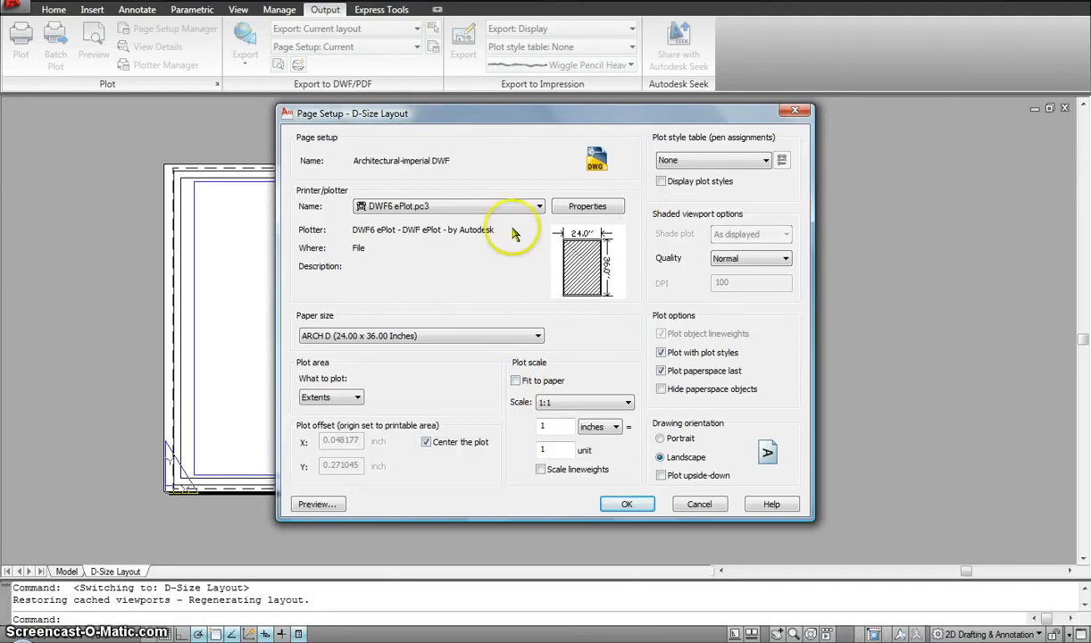
Step: Review the starting options for a new page setup, and leave the page setup management without creating one
left_click(795, 111)
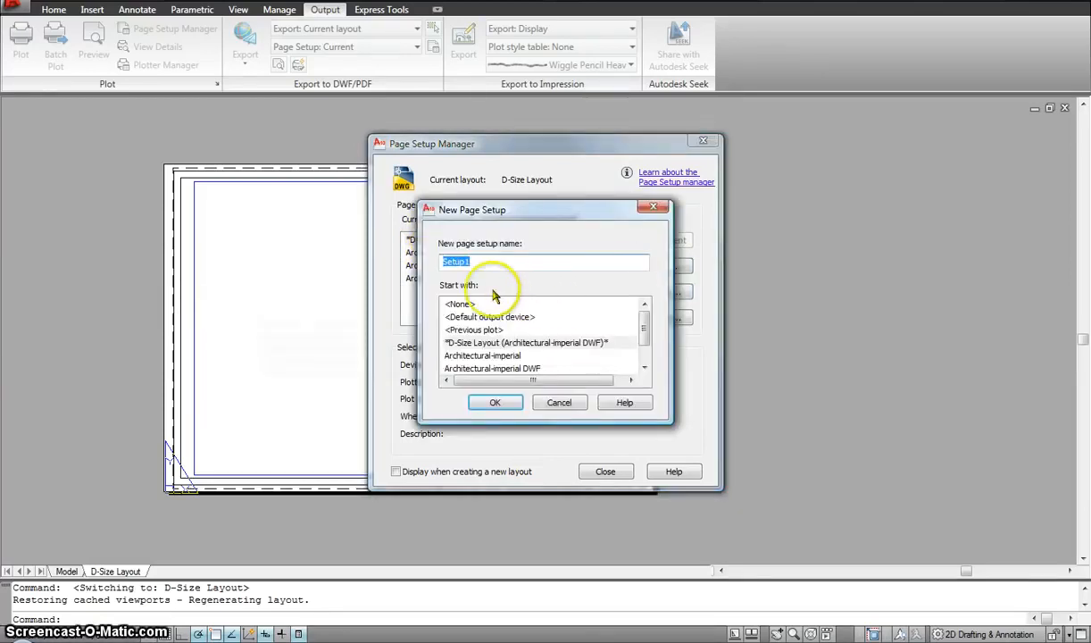
left_click_drag(644, 328, 646, 345)
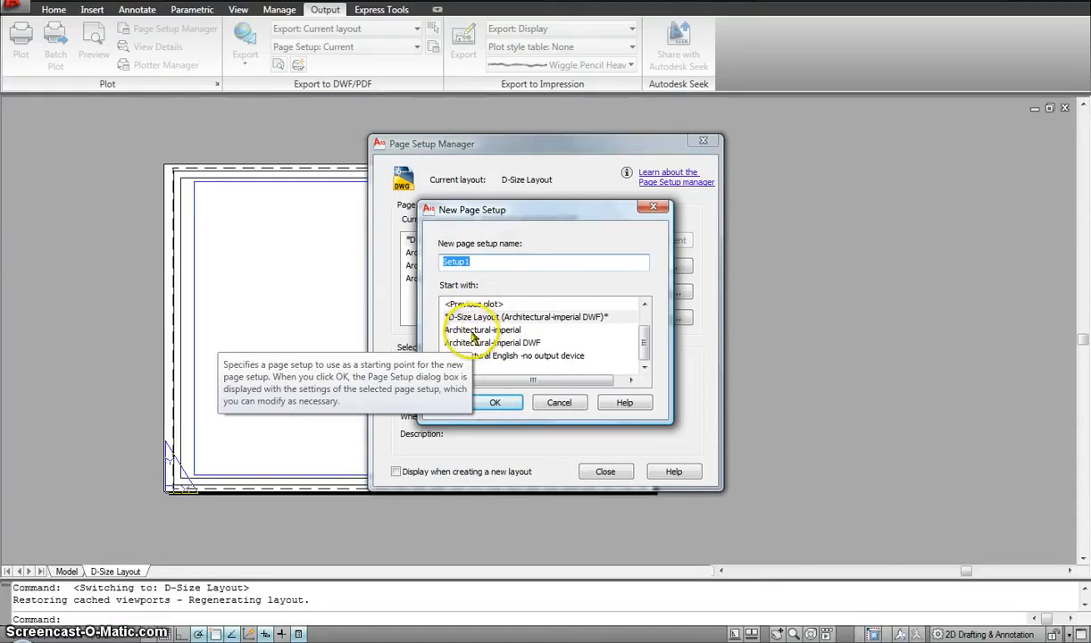
left_click(557, 406)
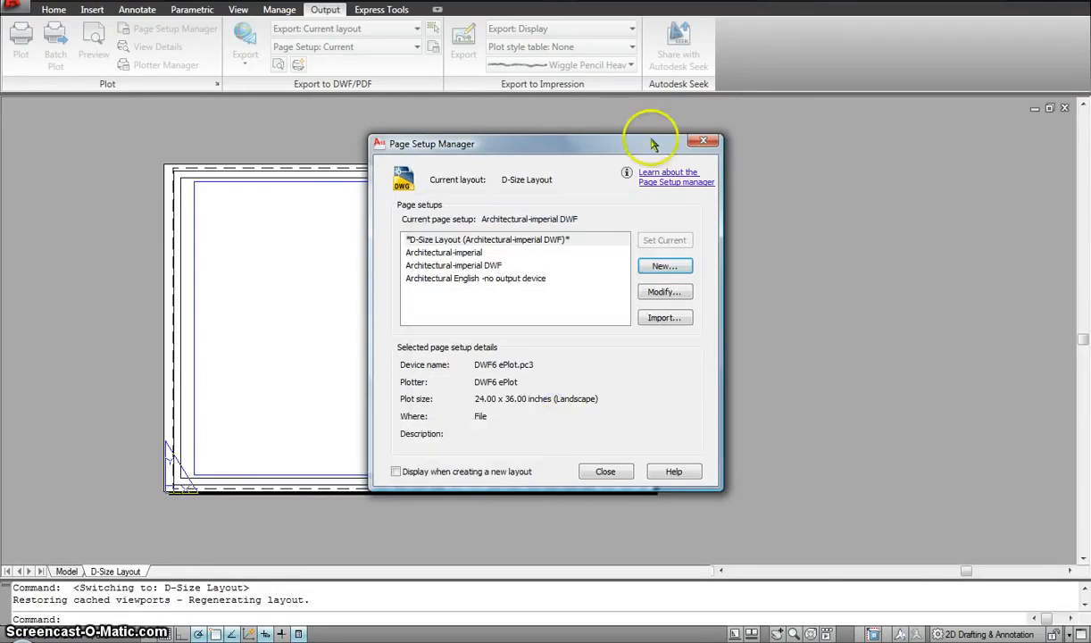
left_click(707, 145)
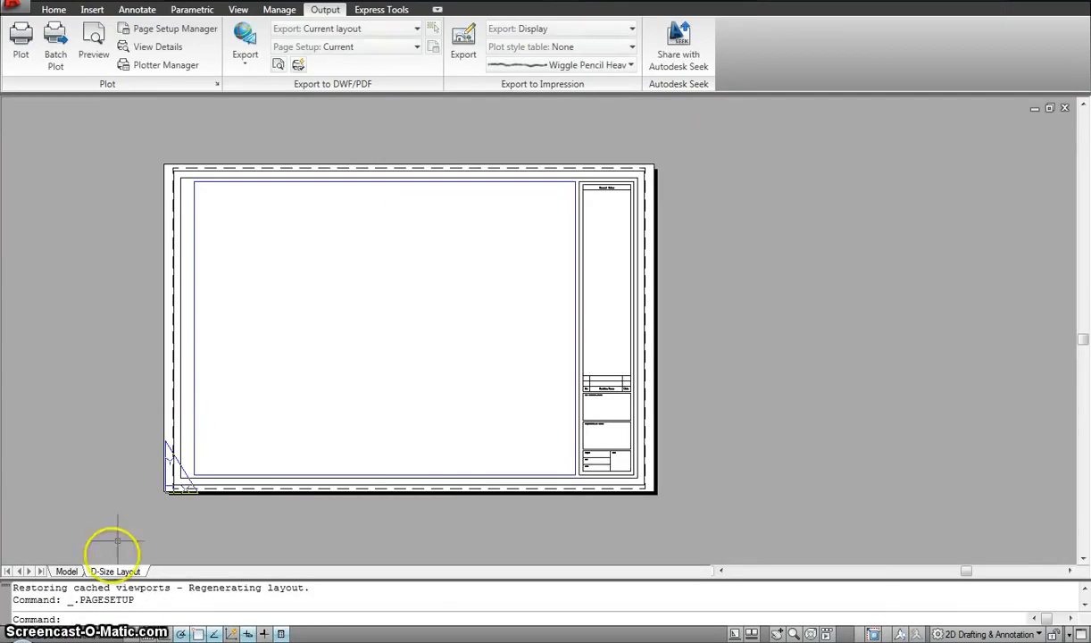
Step: Create a copy of the D-Size Layout and place it at the end of the layouts
right_click(112, 573)
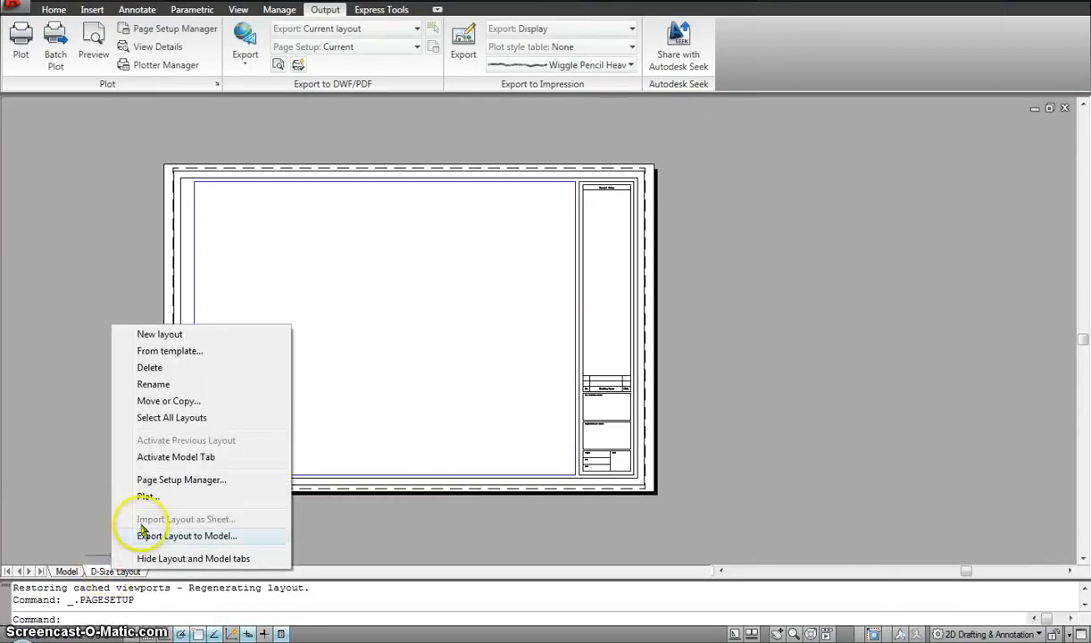
left_click(166, 404)
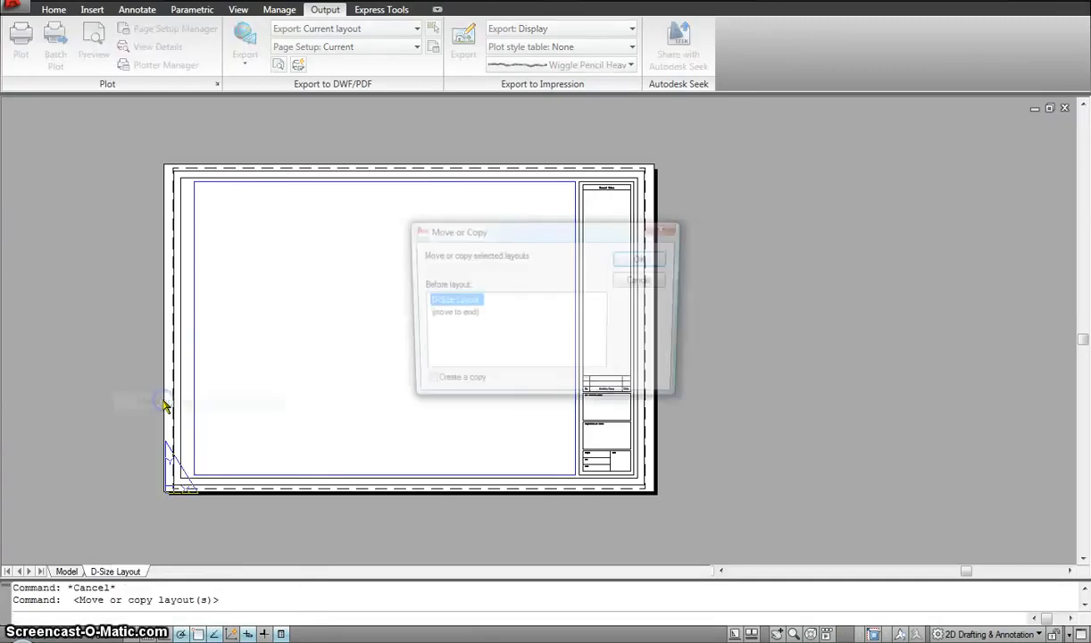
left_click(451, 314)
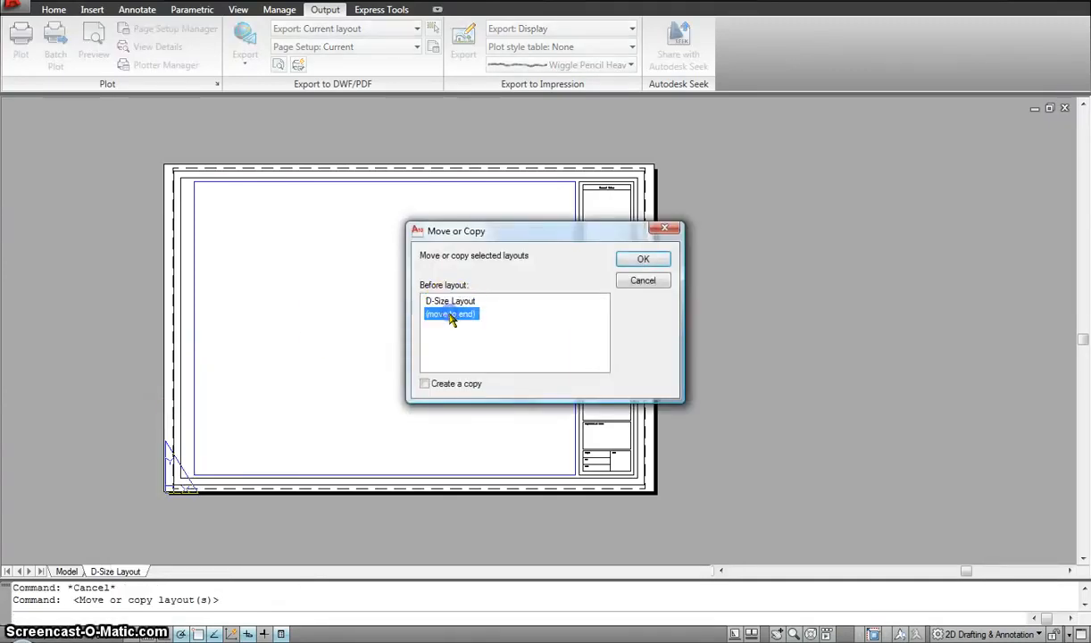
left_click(425, 385)
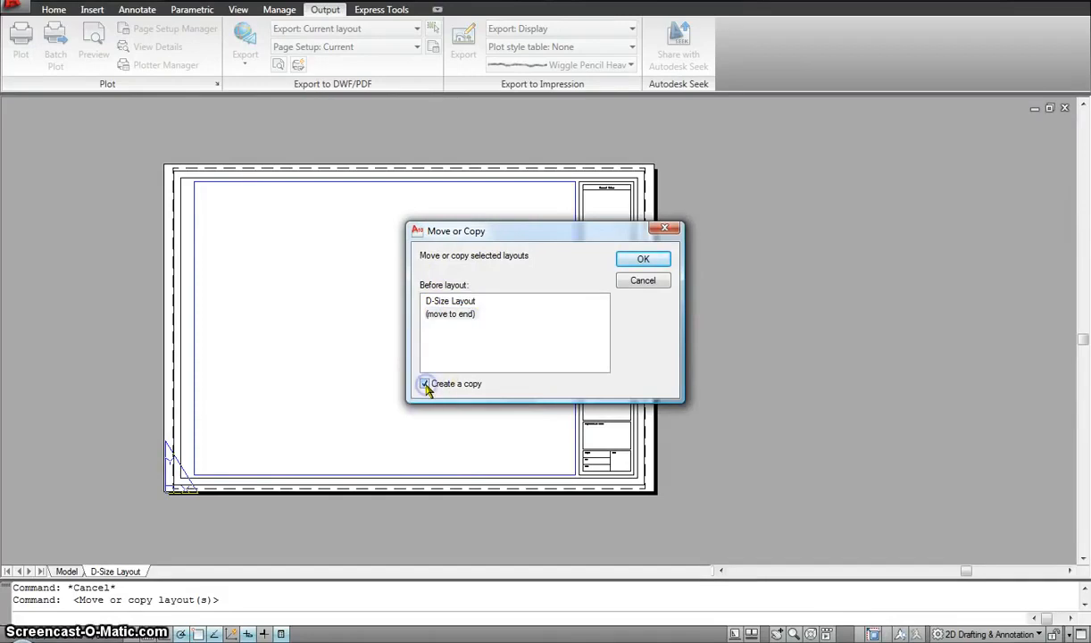
left_click(643, 259)
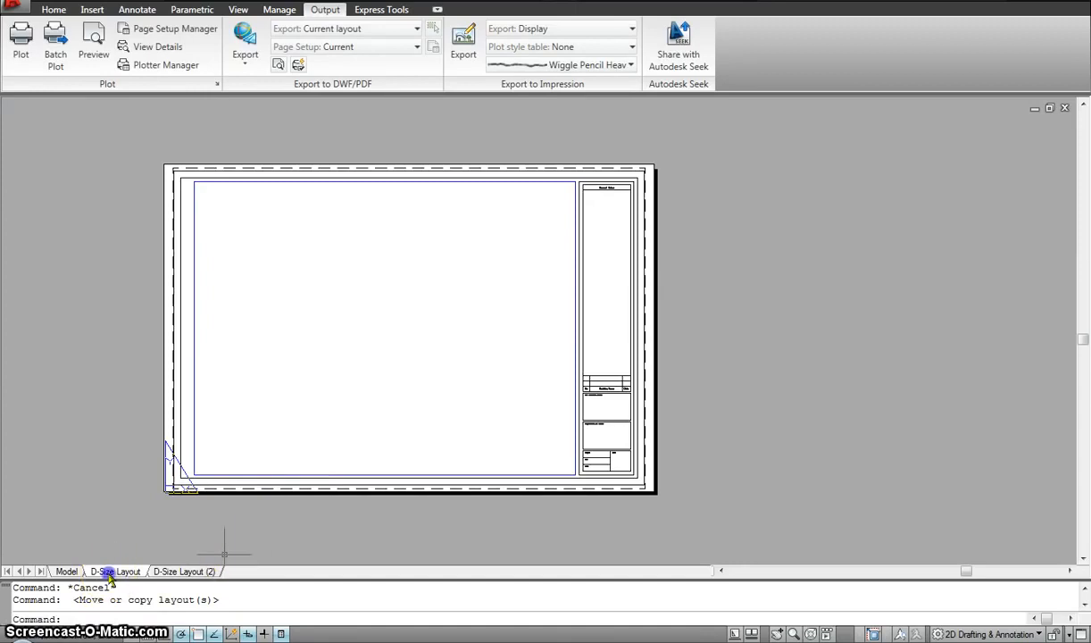
Step: Compare the D-Size Layout with its copy, D-Size Layout (2), by switching between the two sheets
left_click(176, 572)
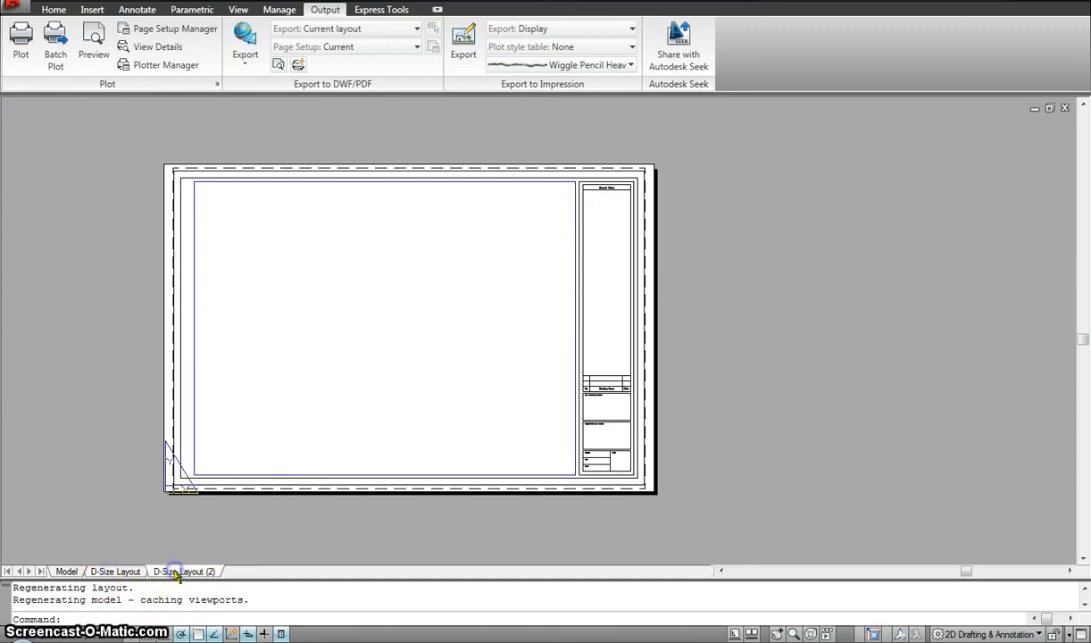
left_click(125, 573)
left_click(175, 571)
left_click(131, 574)
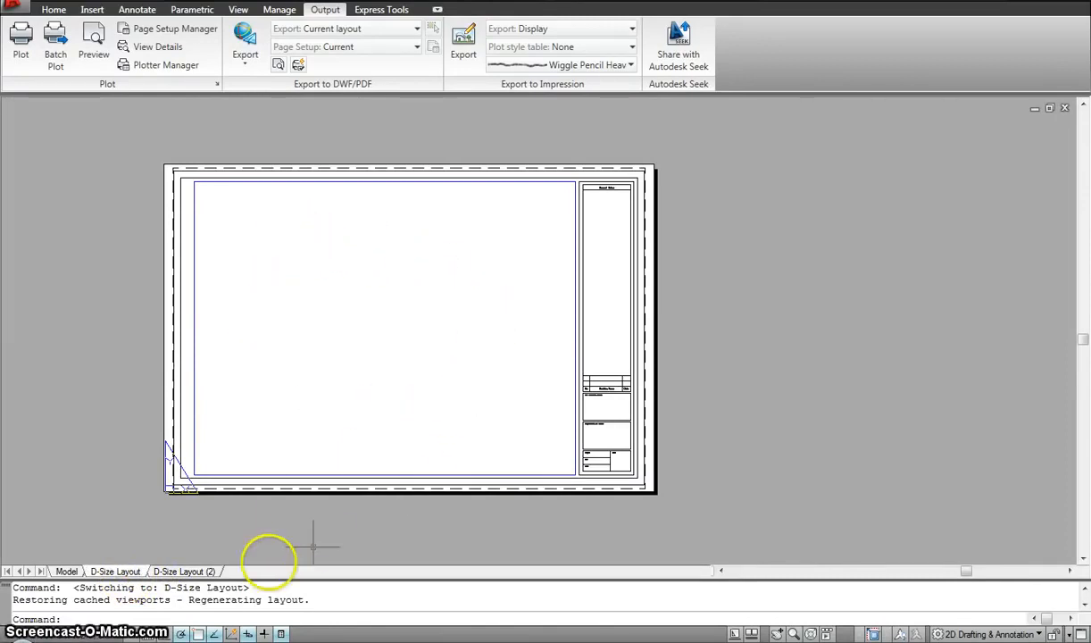
left_click(192, 572)
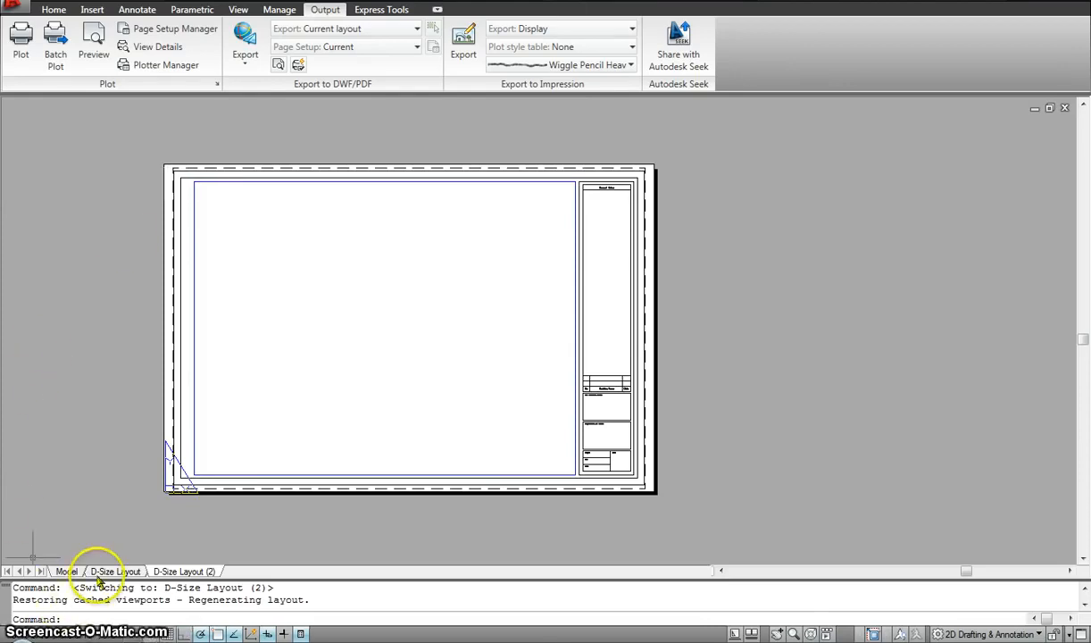
mouse_move(101, 576)
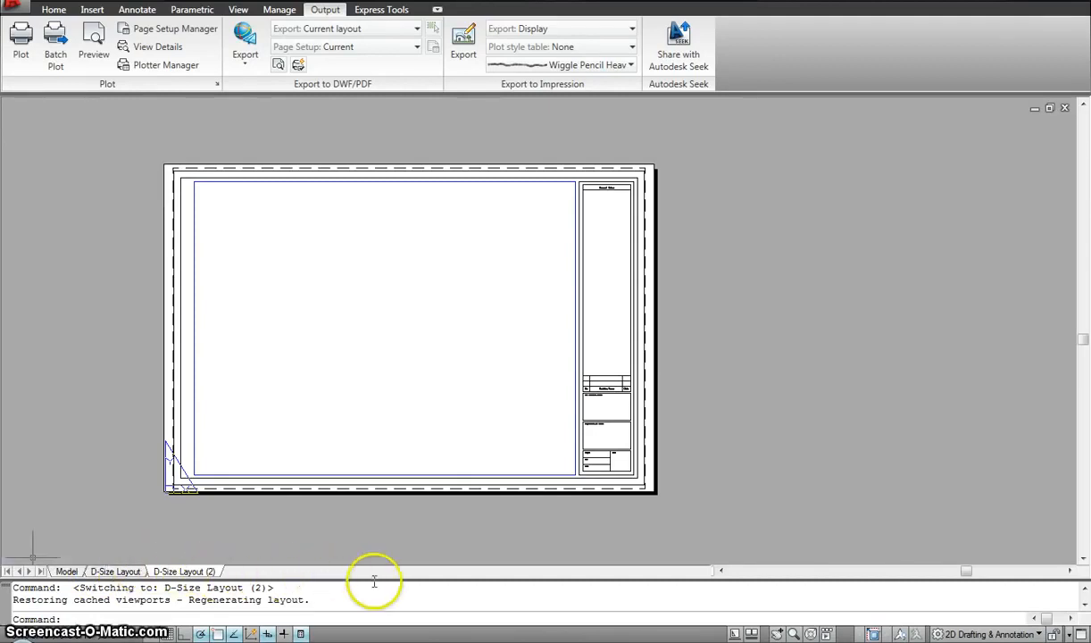
Step: Delete the copied layout D-Size Layout (2) and accept its permanent removal
right_click(161, 573)
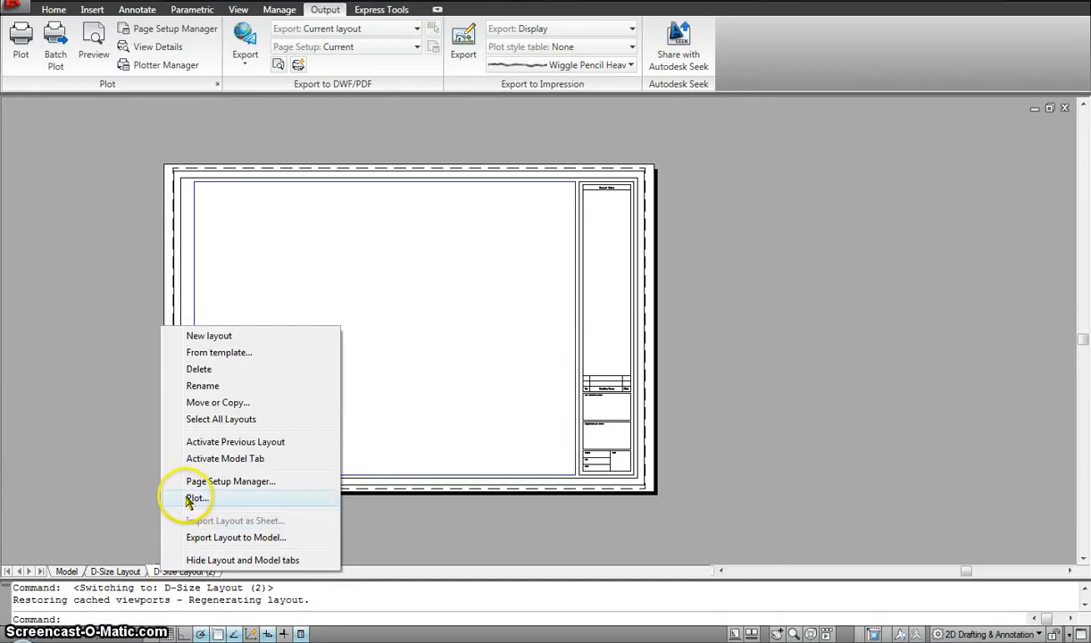
left_click(202, 370)
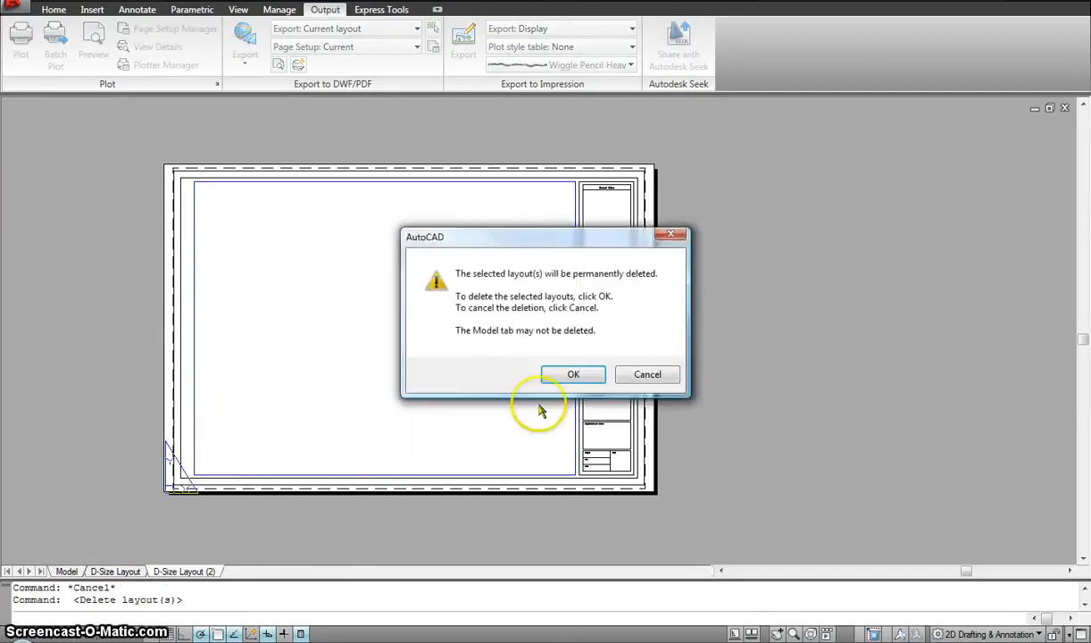
left_click(588, 374)
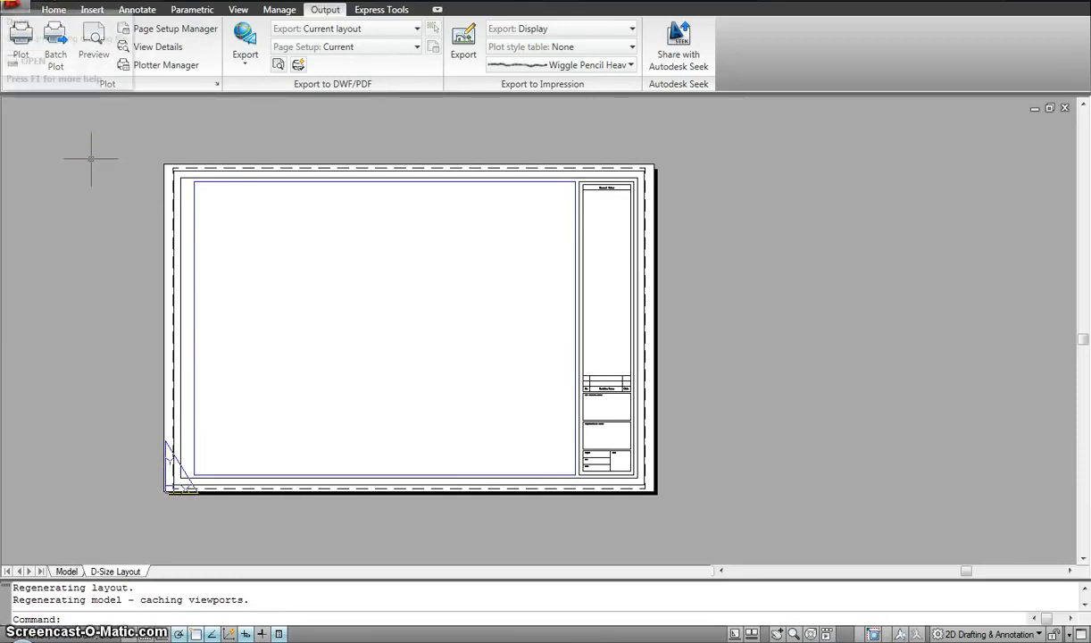
Step: Open the existing drawing that contains the house floor plan
left_click(18, 6)
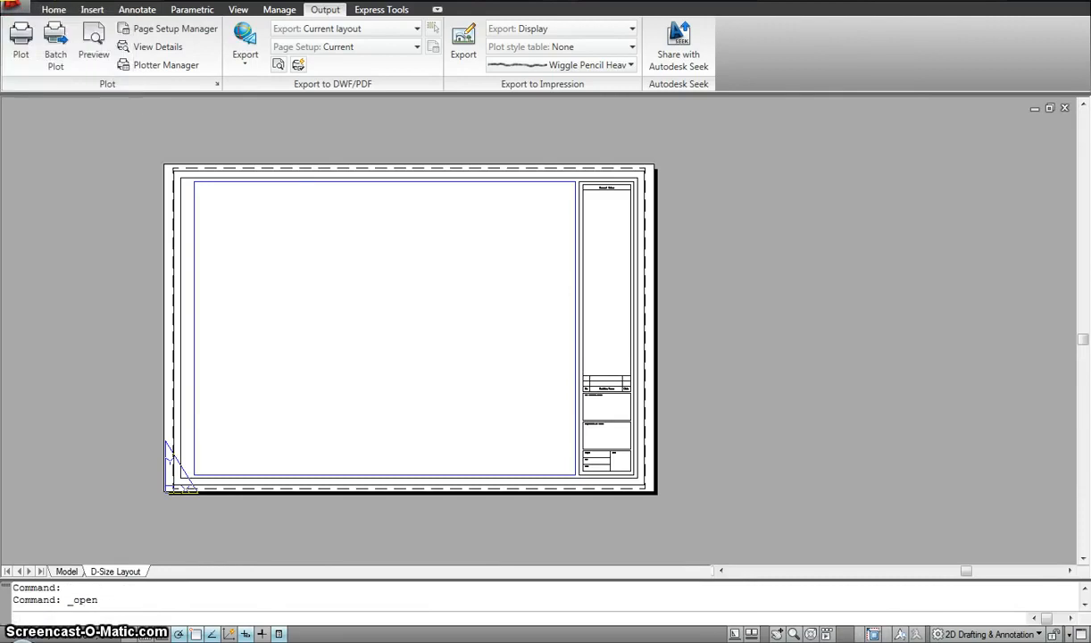
left_click(420, 217)
left_click(730, 438)
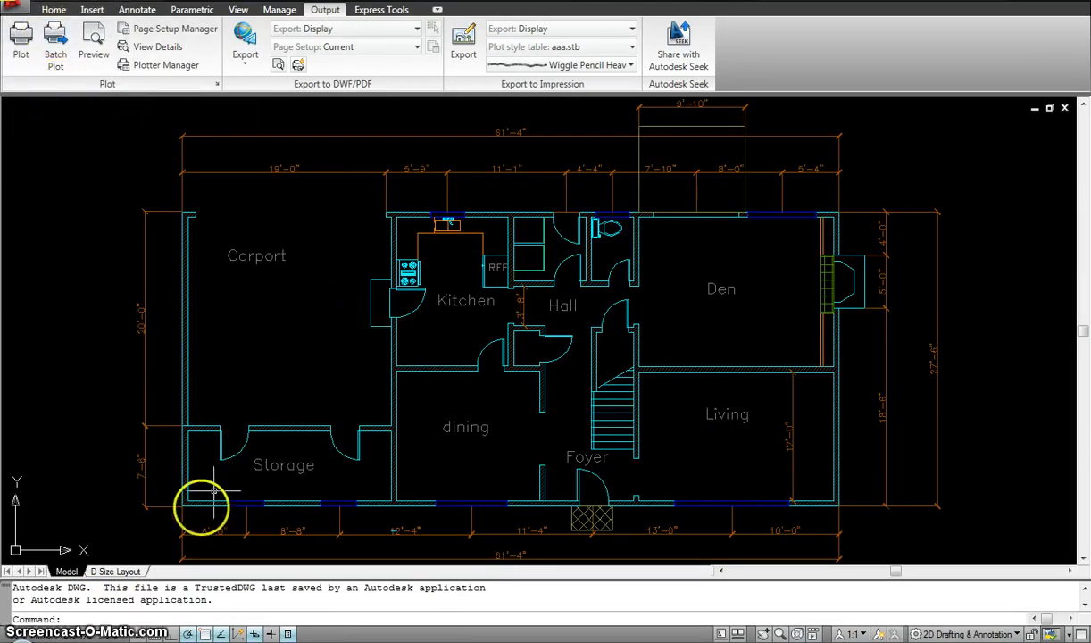
Step: View the floor plan on the D-Size Layout and identify the title block around the sheet, leaving nothing selected
left_click(116, 571)
scroll(478, 202, "down", 4)
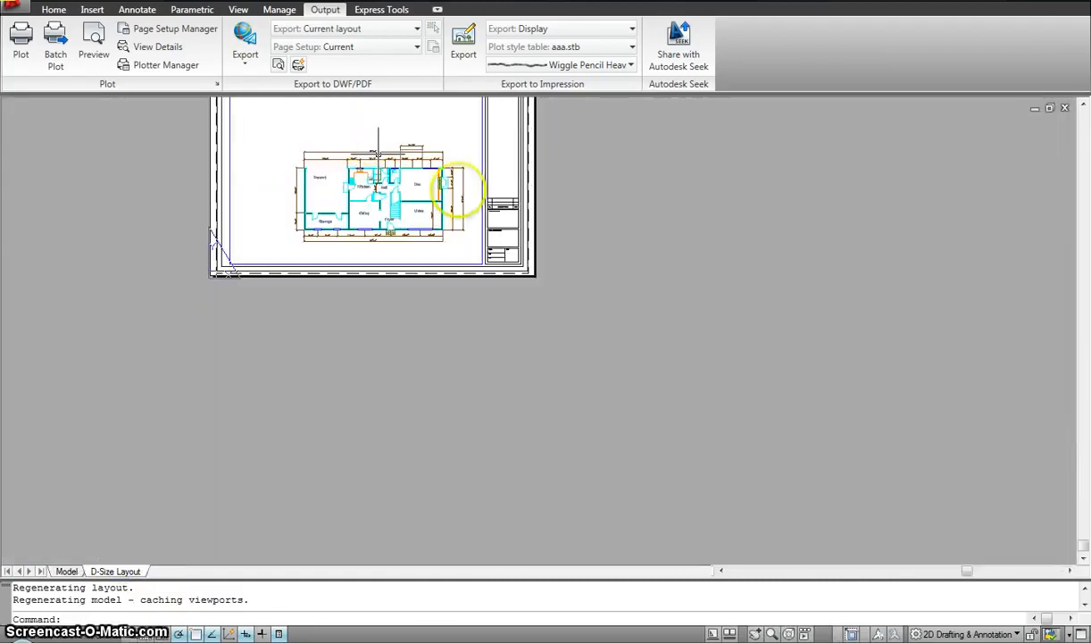
left_click(294, 155)
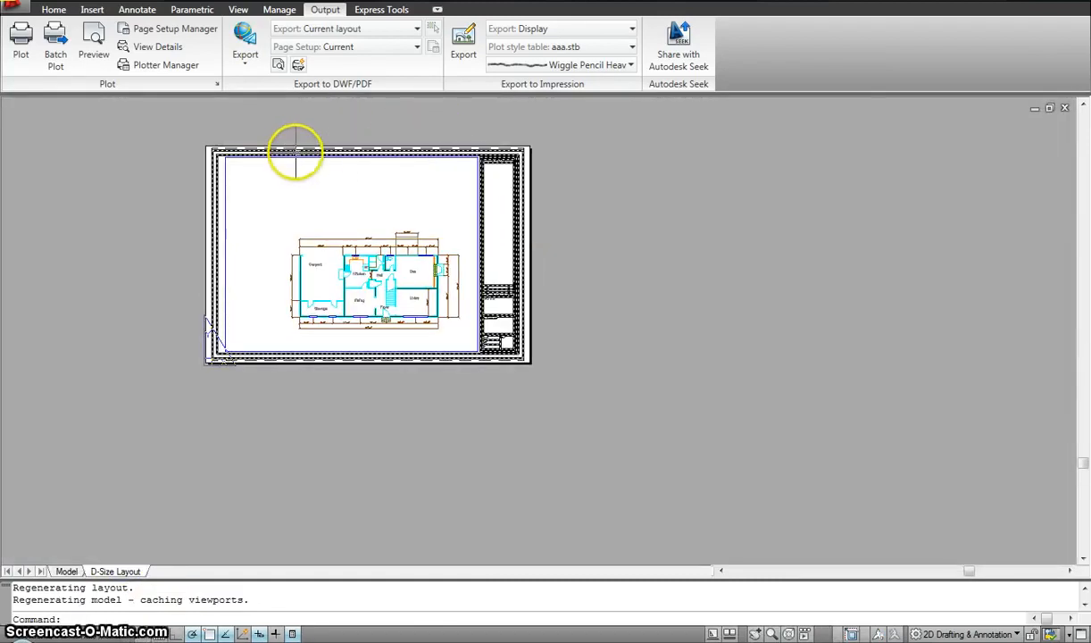
key("Escape")
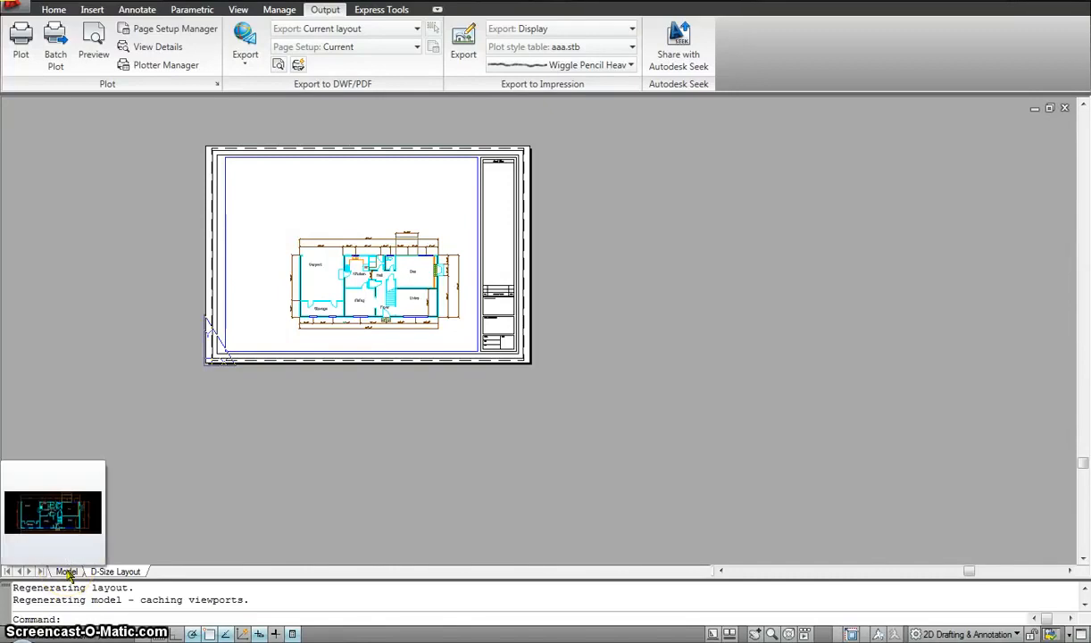
Step: Examine the floor plan in model space and check the properties of the carport's outer left wall line
left_click(68, 572)
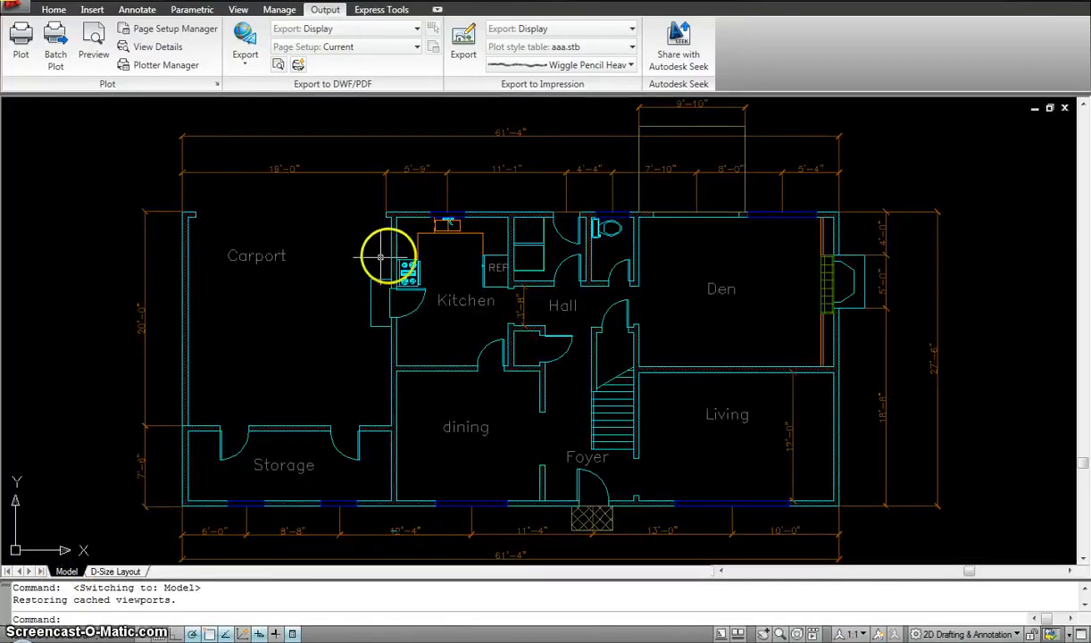
scroll(380, 241, "down", 2)
scroll(382, 234, "up", 2)
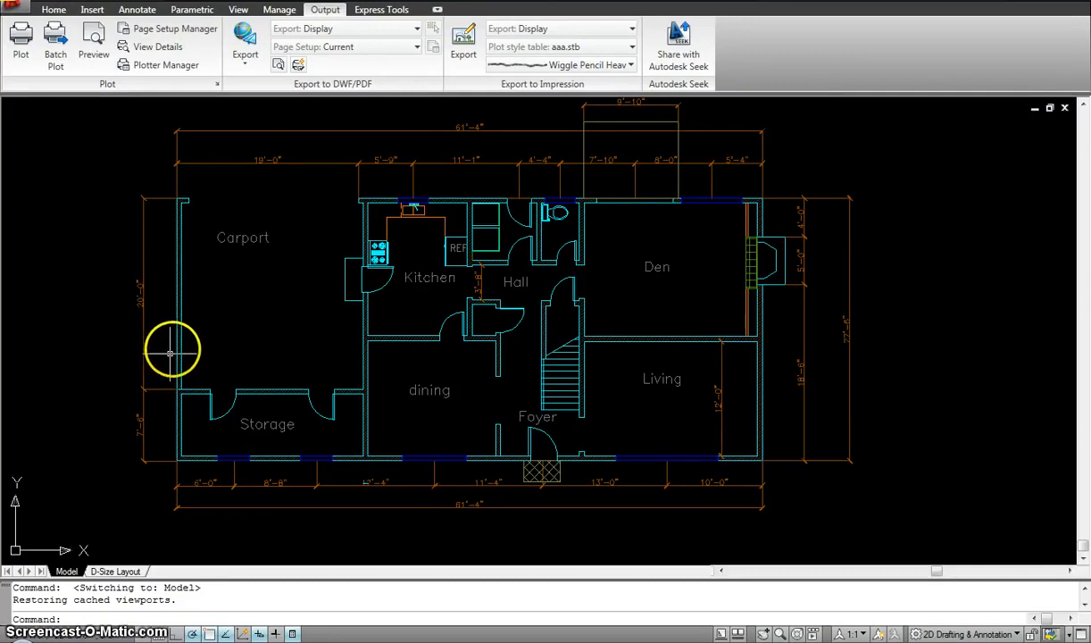
scroll(176, 340, "up", 3)
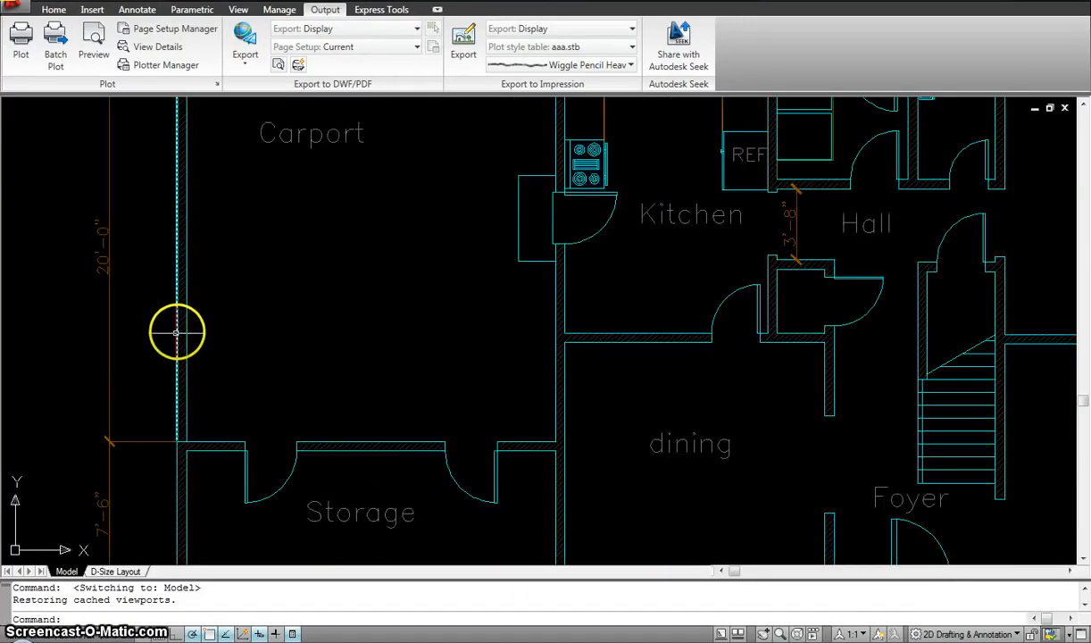
left_click(176, 332)
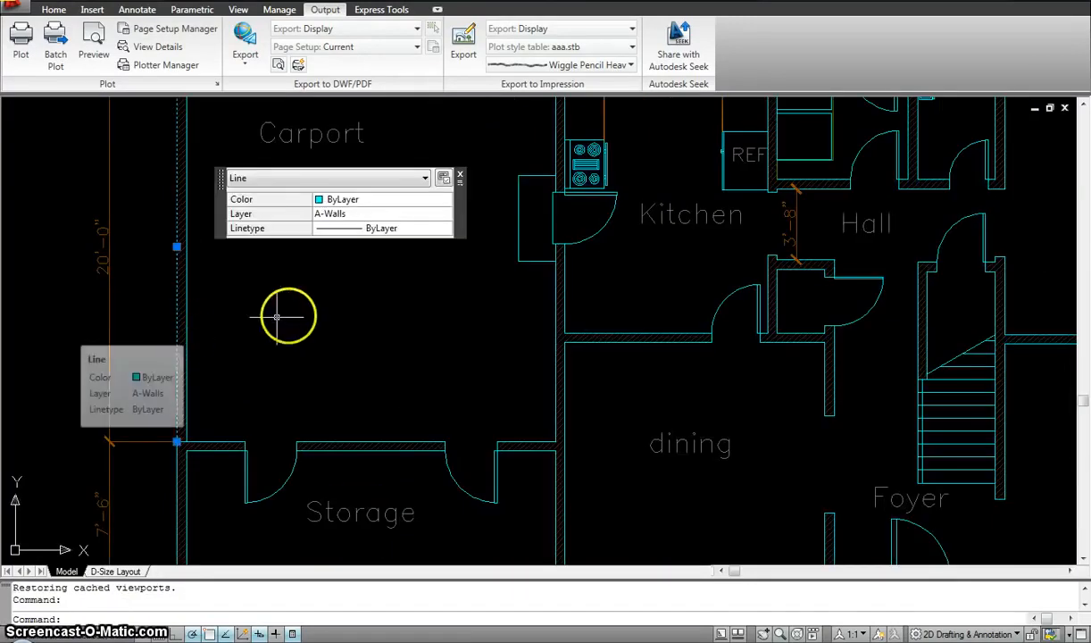
scroll(271, 301, "down", 4)
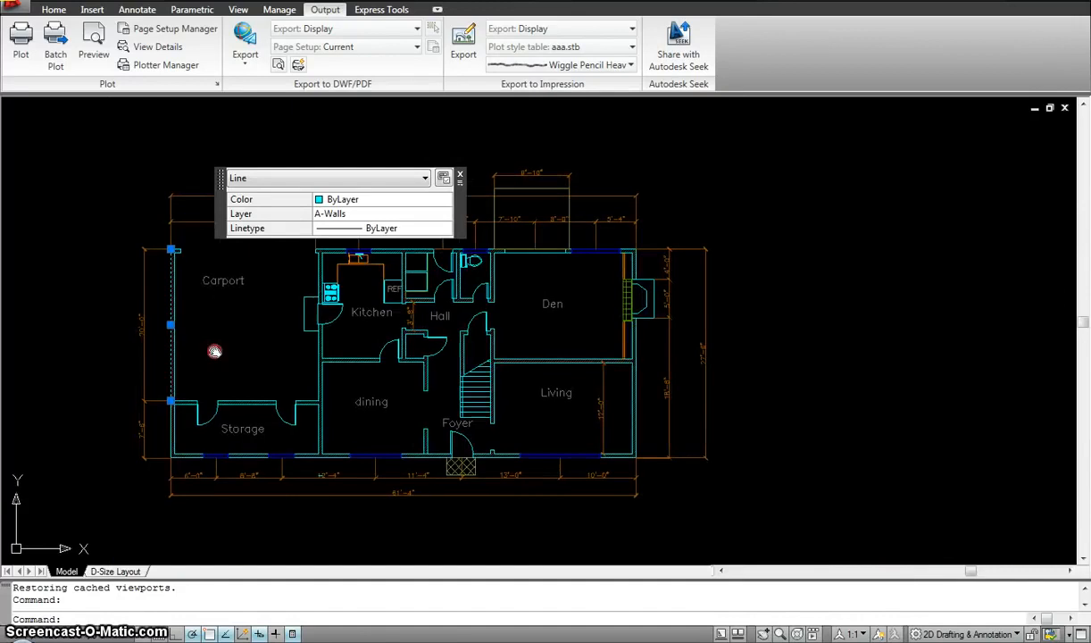
middle_click_drag(213, 351, 215, 338)
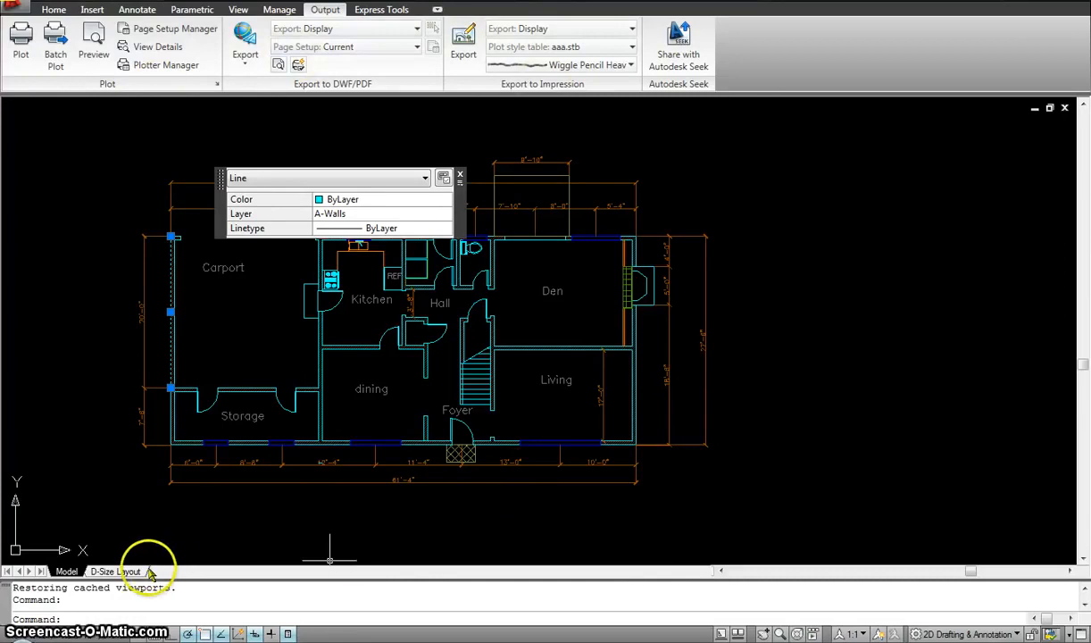
Step: Select the viewport border on the D-Size Layout, check its properties and the floor plan inside it, and clear the selection
left_click(116, 572)
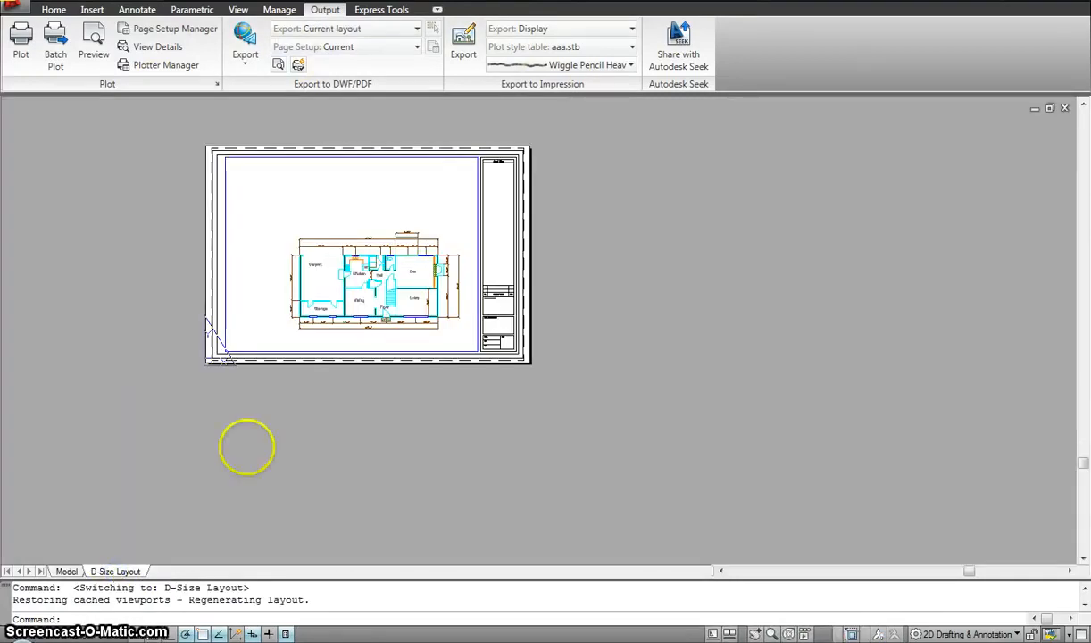
left_click(448, 353)
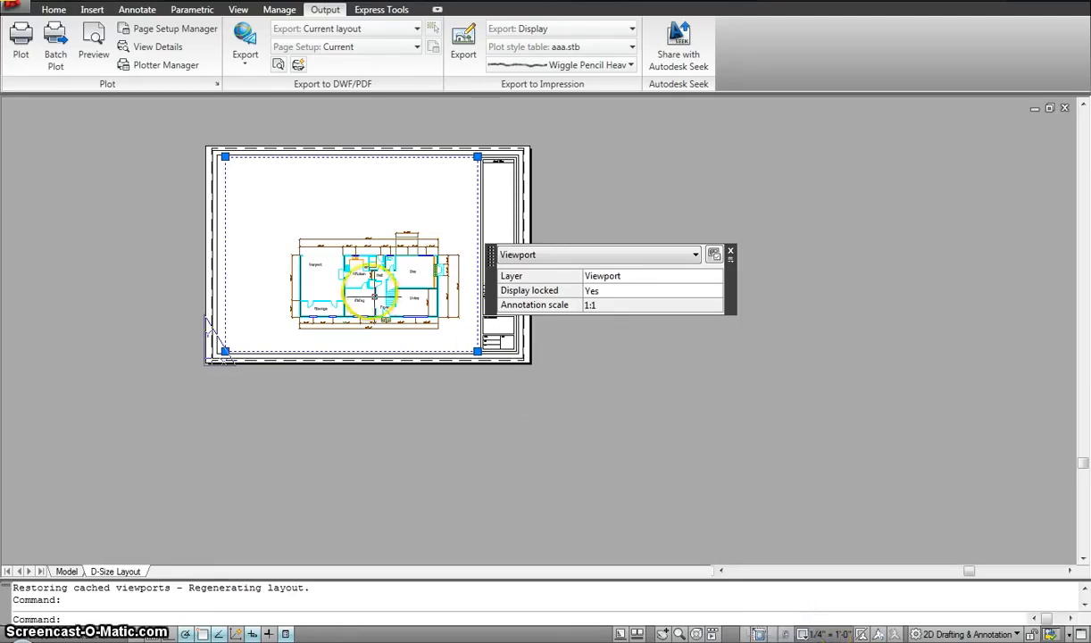
middle_click_drag(369, 290, 347, 342)
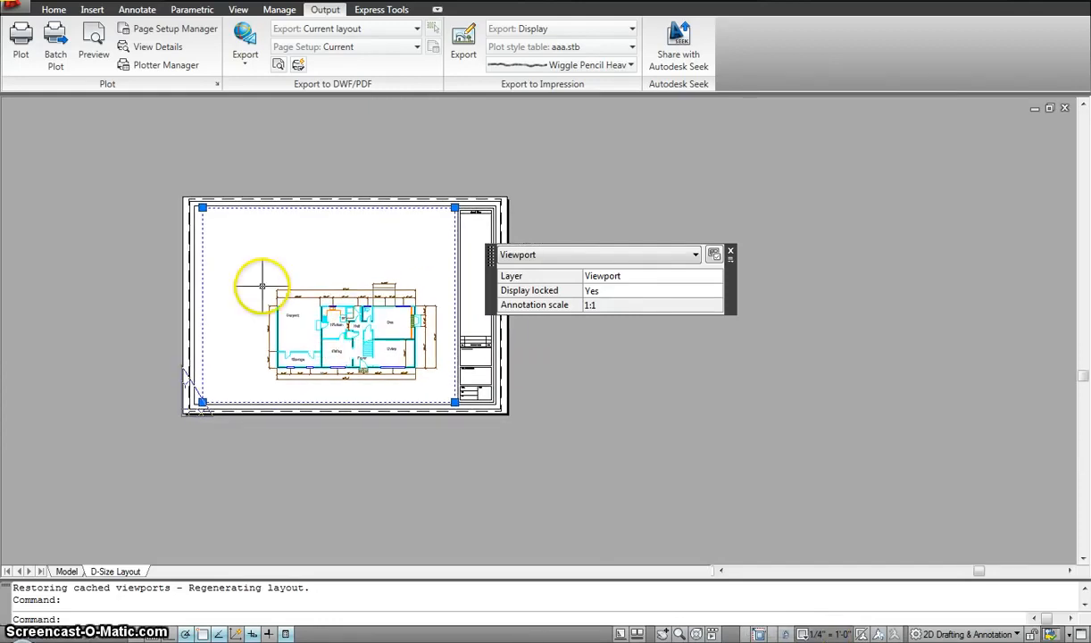
scroll(275, 297, "up", 5)
middle_click_drag(285, 324, 292, 265)
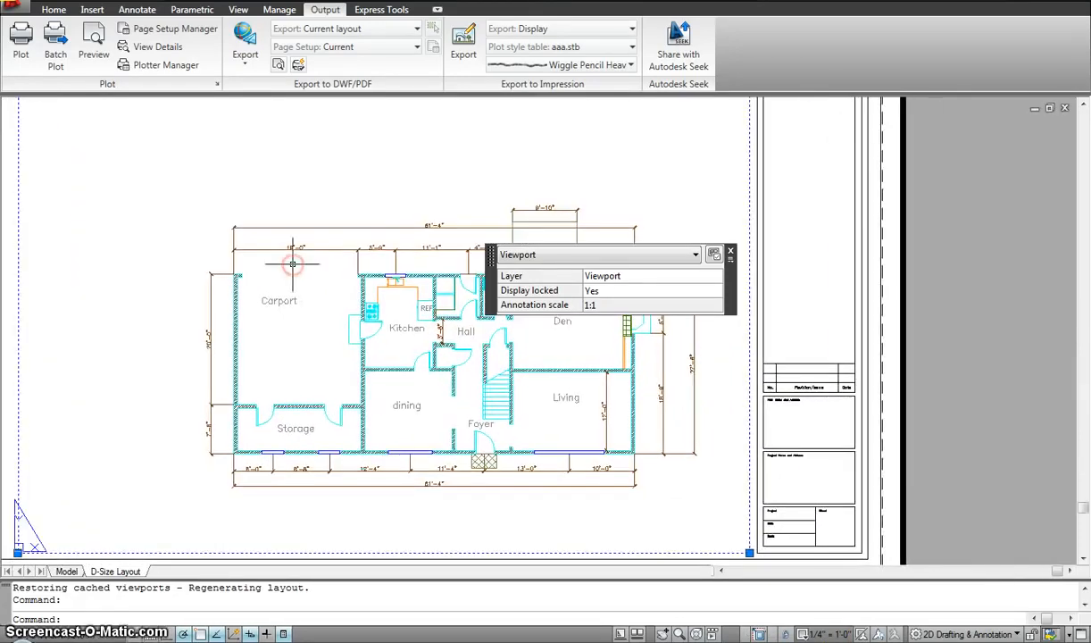
scroll(292, 268, "down", 5)
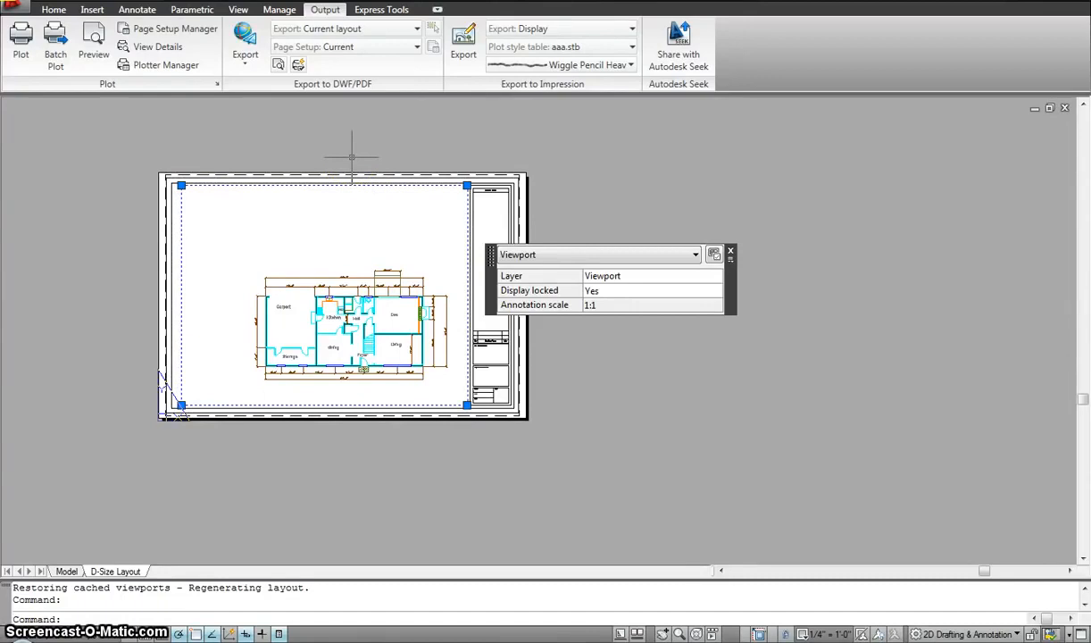
left_click(733, 256)
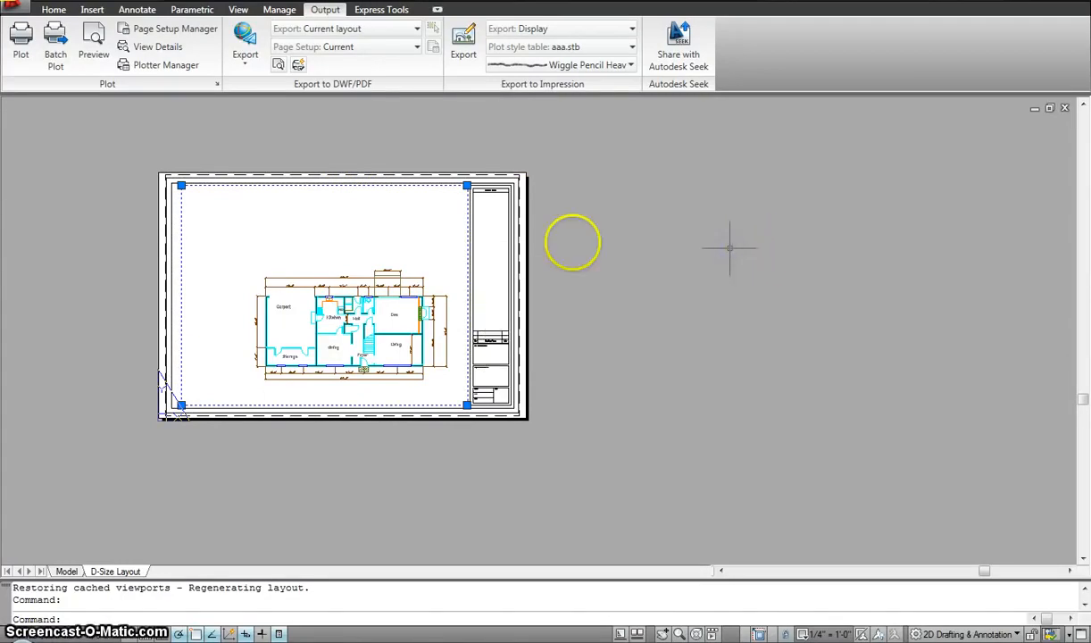
scroll(466, 264, "up", 2)
middle_click_drag(469, 264, 632, 245)
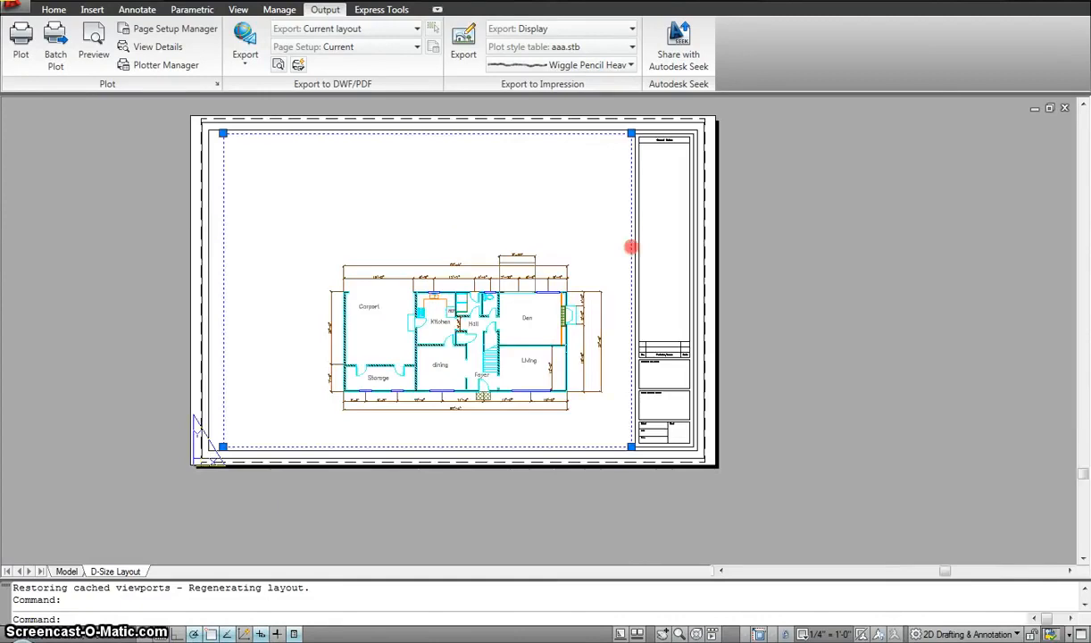
key("Escape")
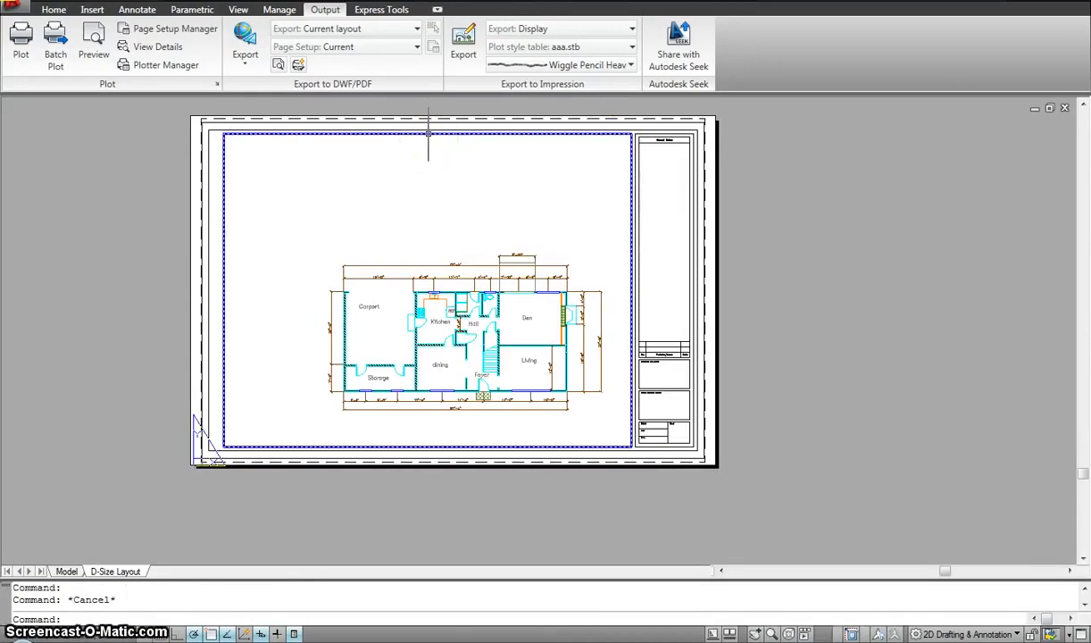
Step: Activate model space inside the viewport and select the lower-right part of the floor plan with a crossing window
mouse_move(428, 134)
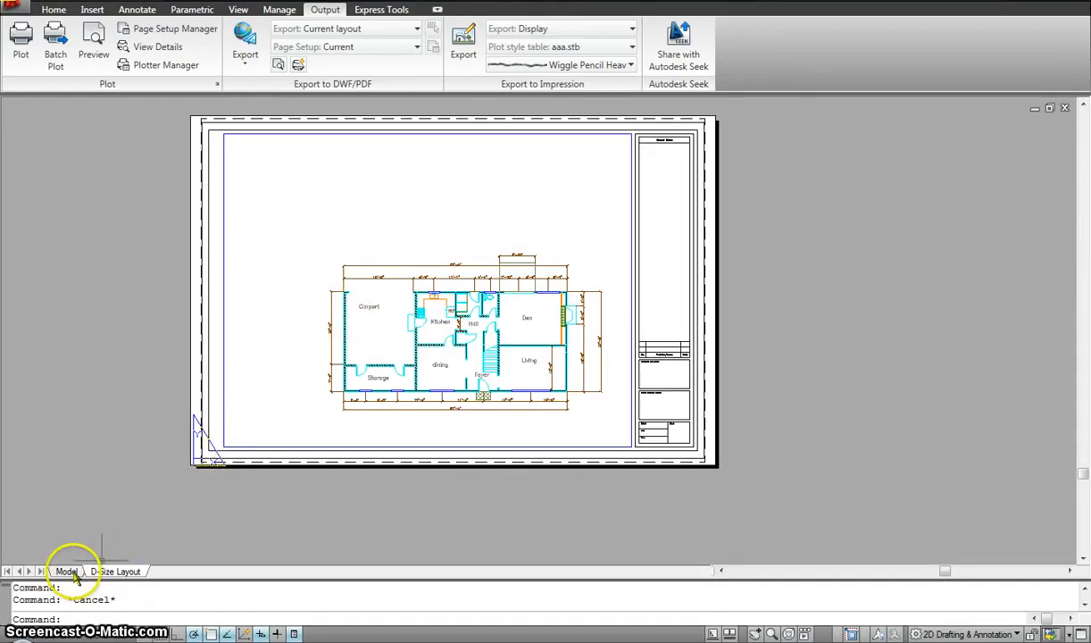
double_click(307, 187)
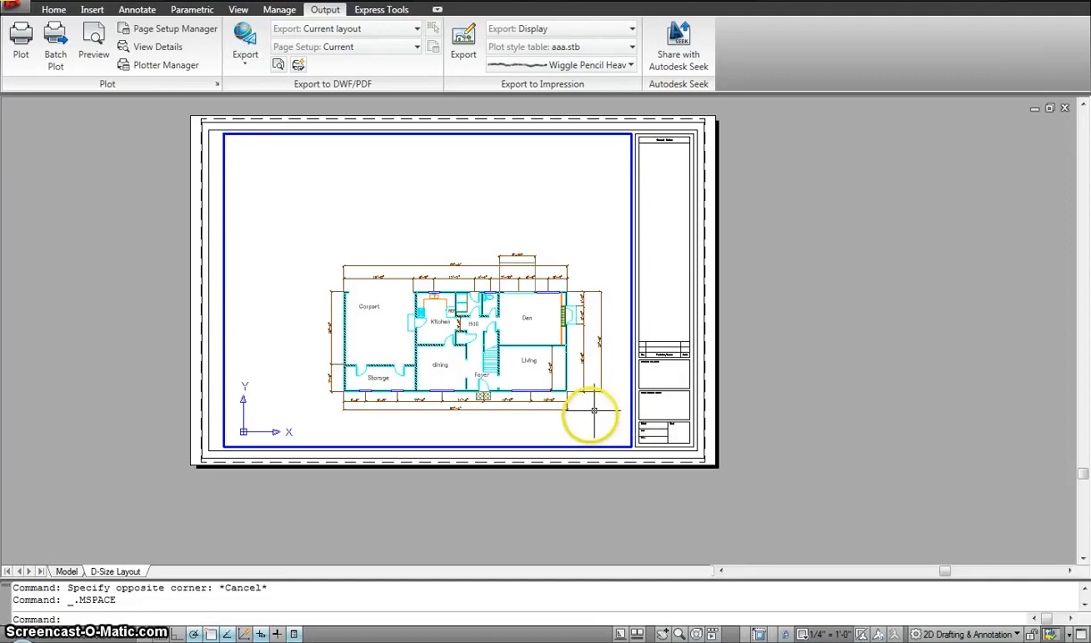
left_click(590, 415)
left_click(522, 362)
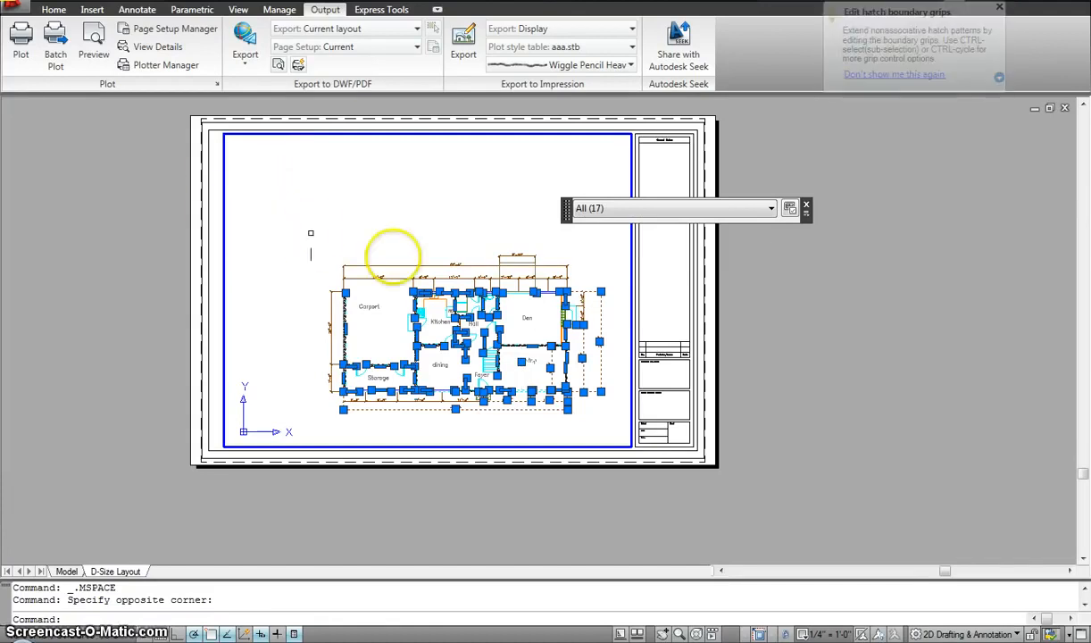
Step: Try to pan and zoom the floor plan within the view-locked viewport on the D-Size Layout
middle_click_drag(402, 292, 386, 295)
double_click(387, 295)
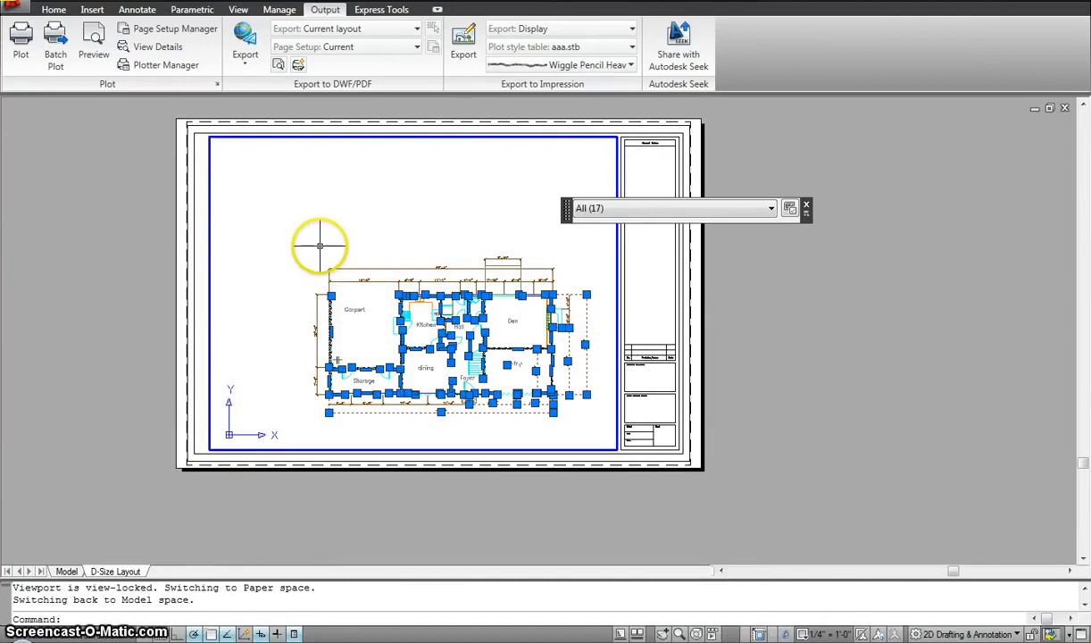
middle_click_drag(402, 260, 362, 288)
scroll(362, 284, "up", 2)
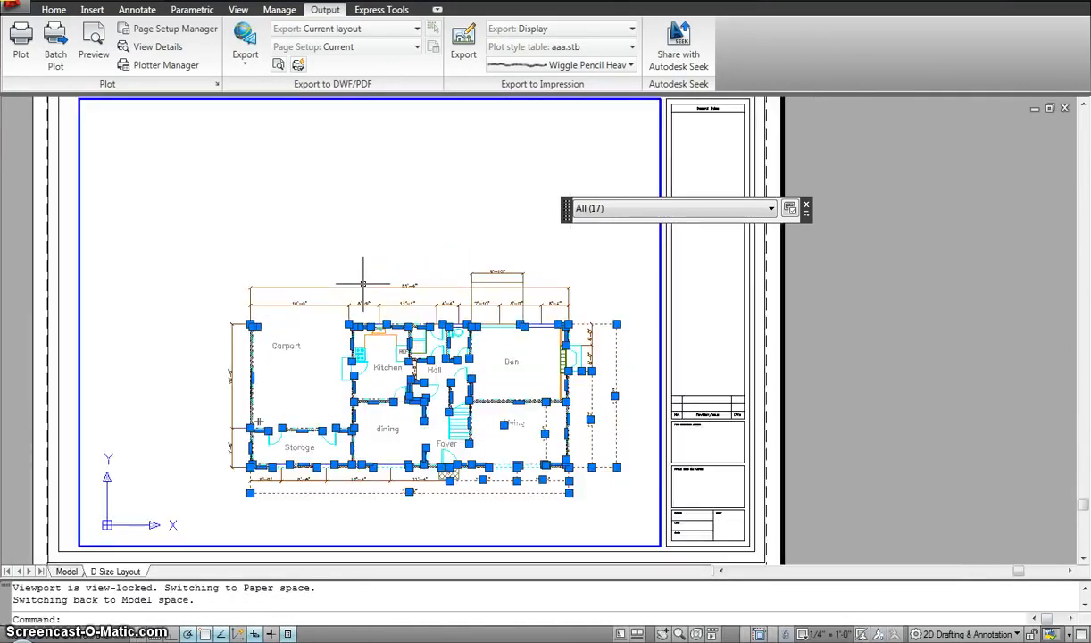
scroll(362, 284, "down", 6)
scroll(363, 284, "up", 4)
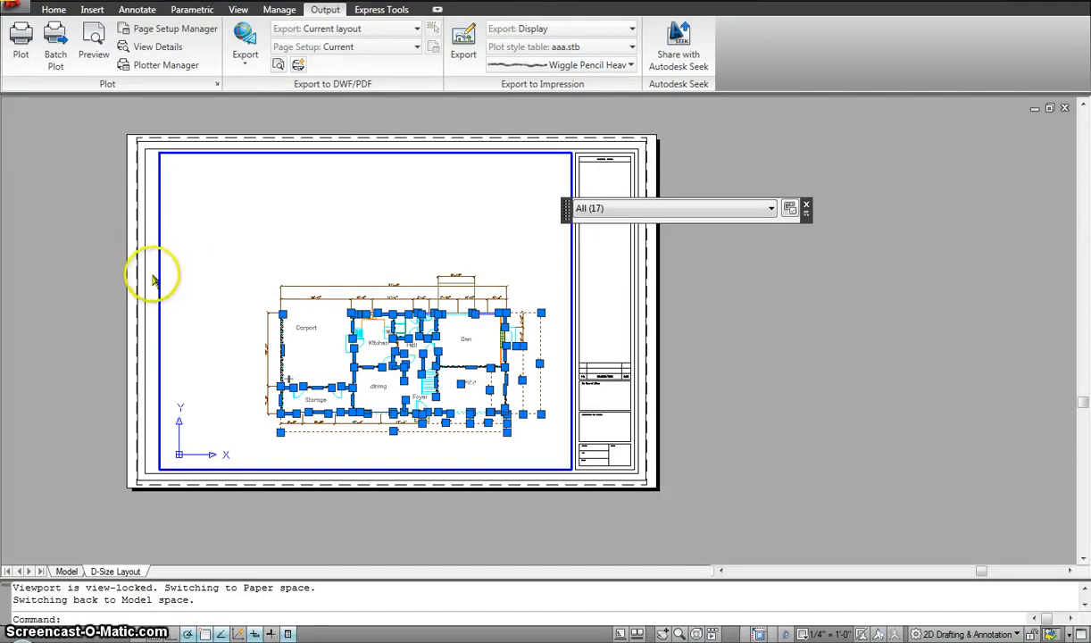
Step: Return to paper space and try to select the floor plan objects with crossing windows
double_click(114, 281)
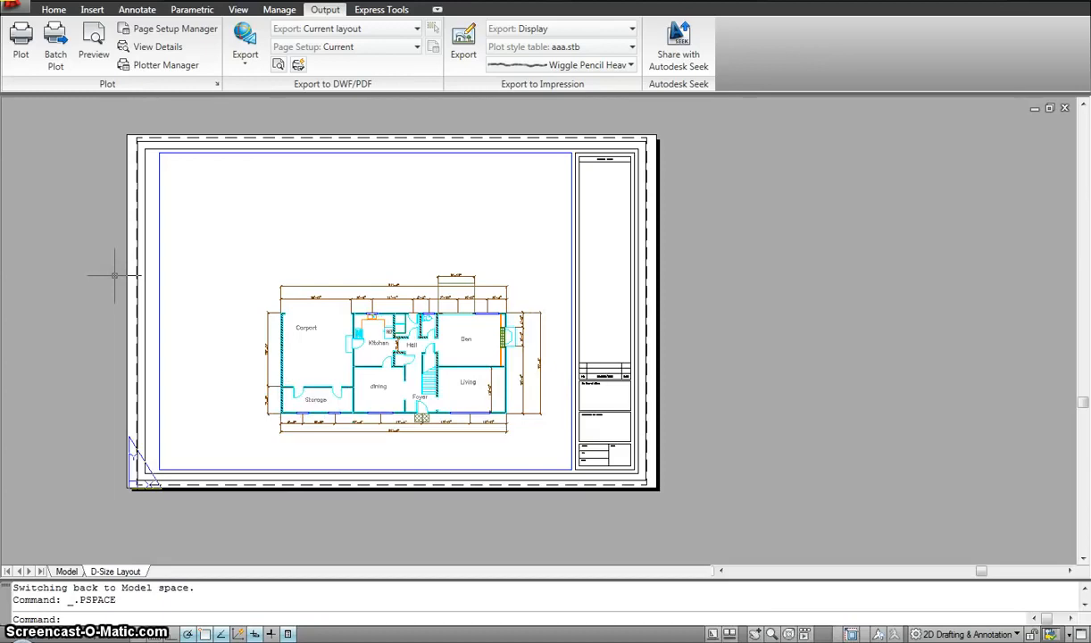
left_click(435, 266)
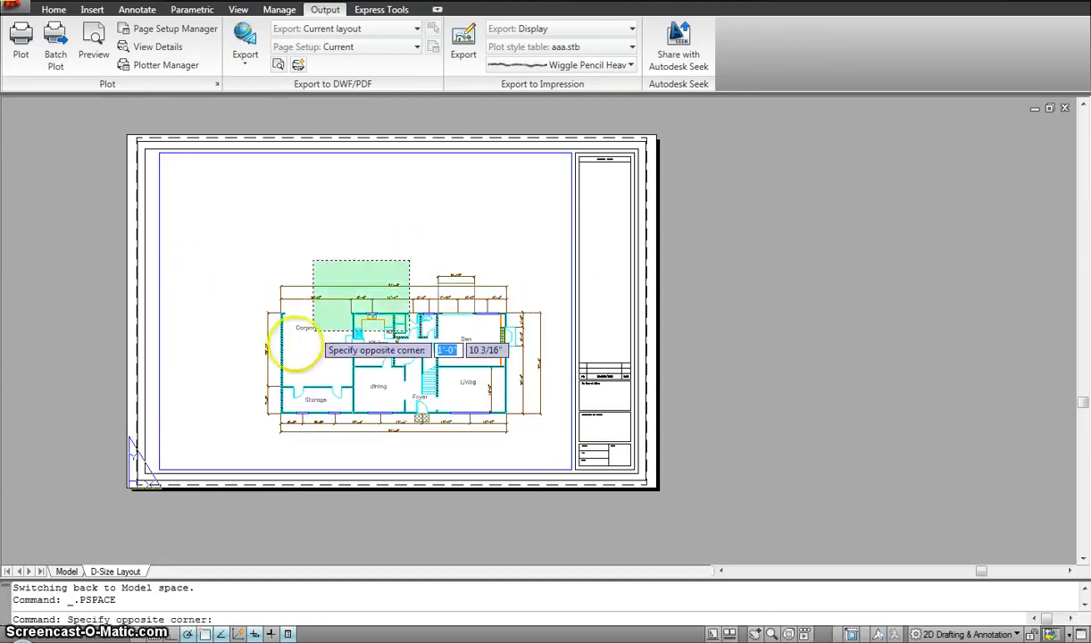
left_click(296, 345)
left_click(438, 264)
left_click(304, 356)
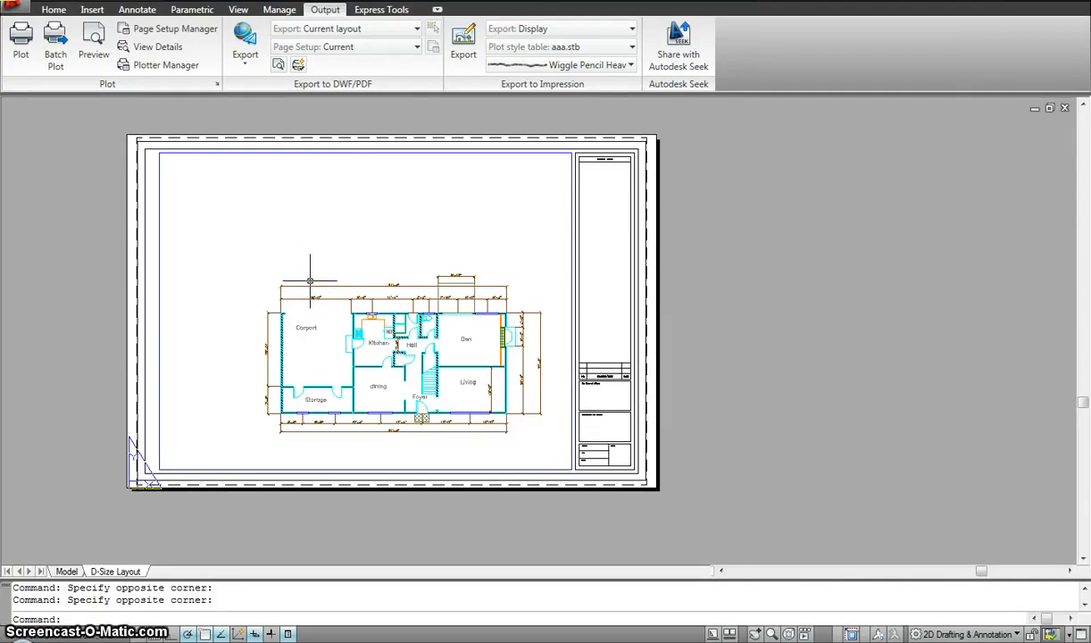
left_click(465, 214)
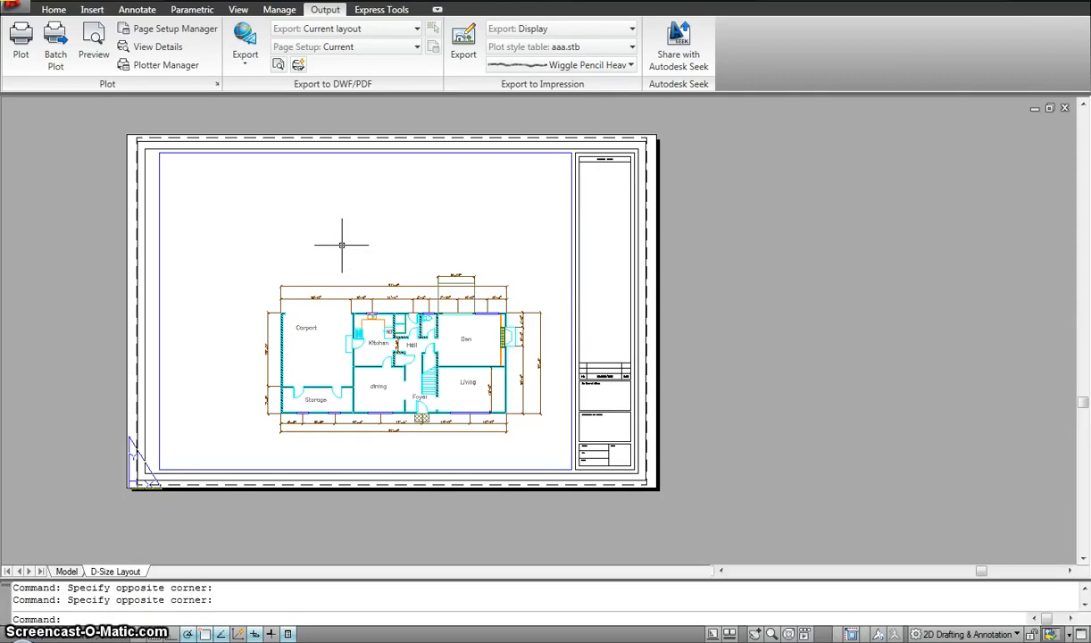
Step: Set the viewport's Display locked property to No, close its quick properties and clear the selection
left_click(472, 151)
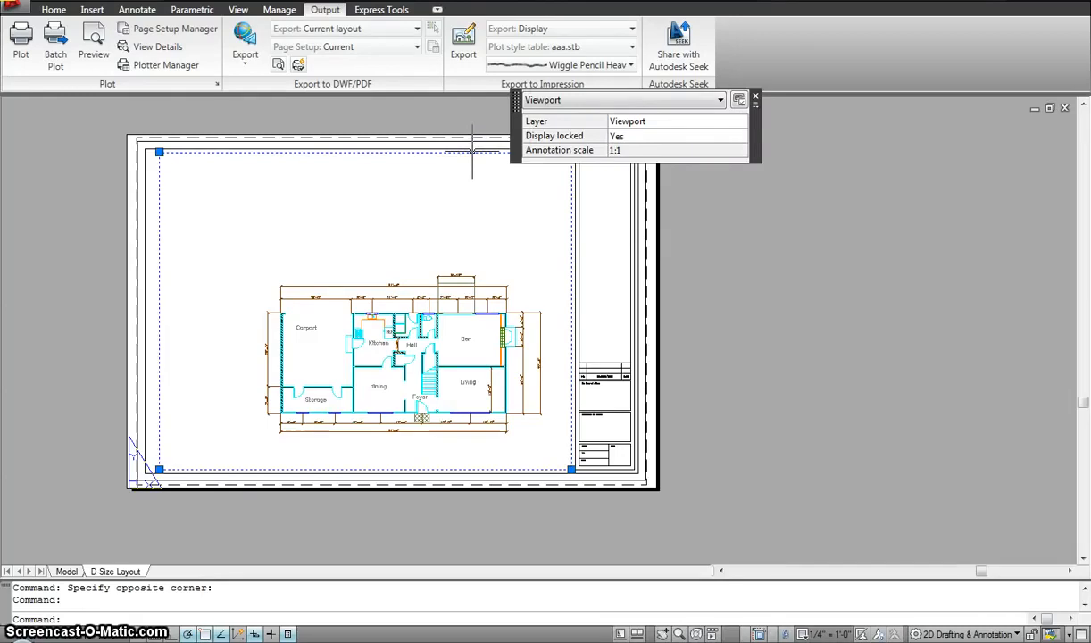
mouse_move(572, 127)
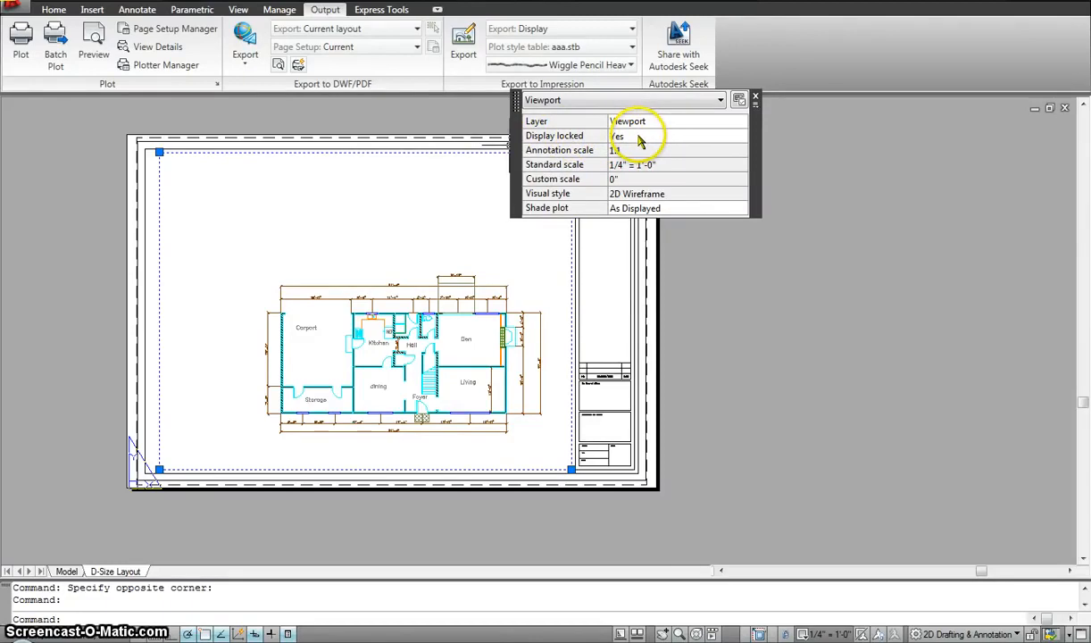
left_click(702, 141)
left_click(699, 143)
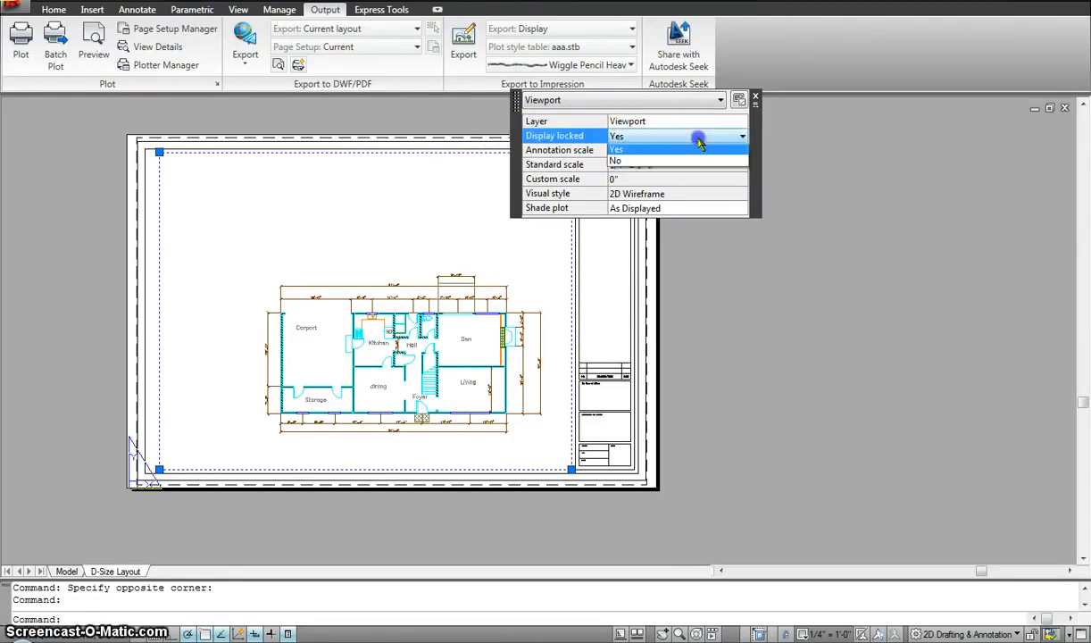
left_click(639, 165)
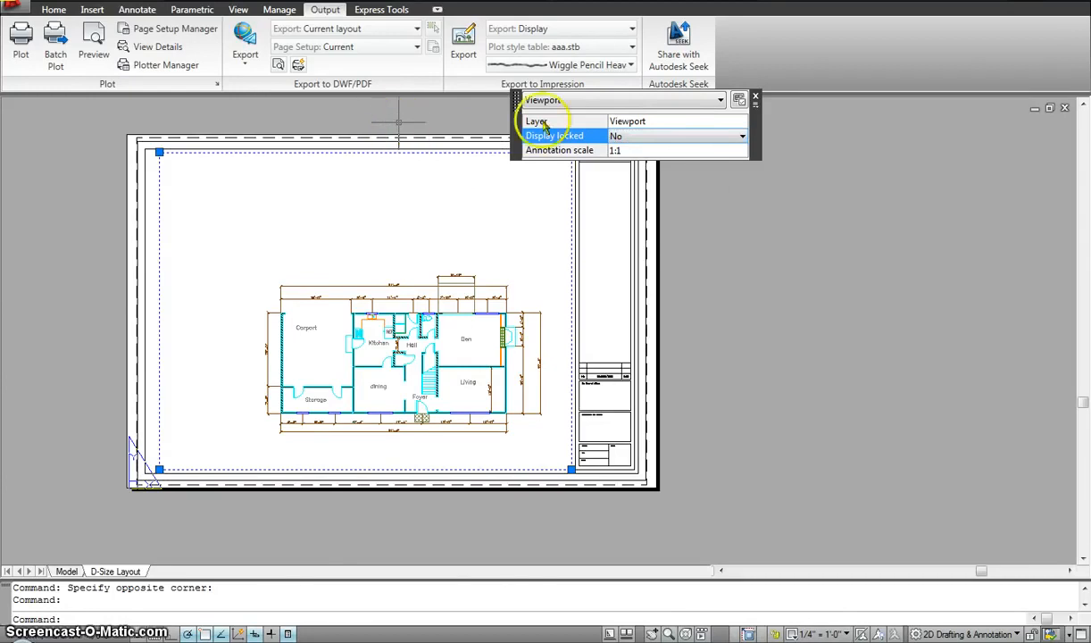
left_click(755, 95)
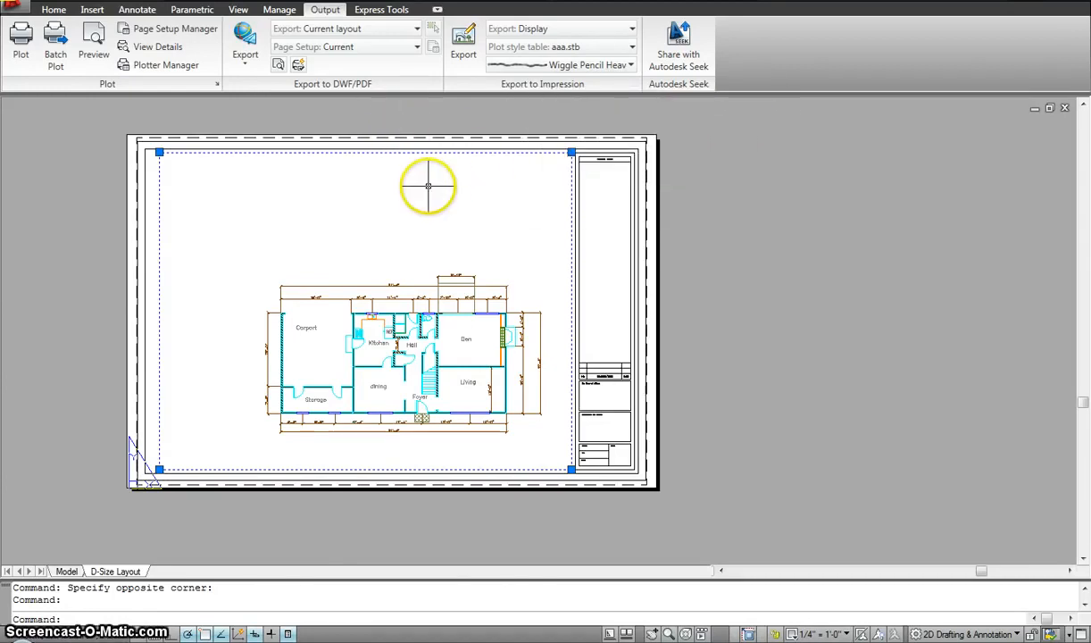
key("Escape")
key("Escape")
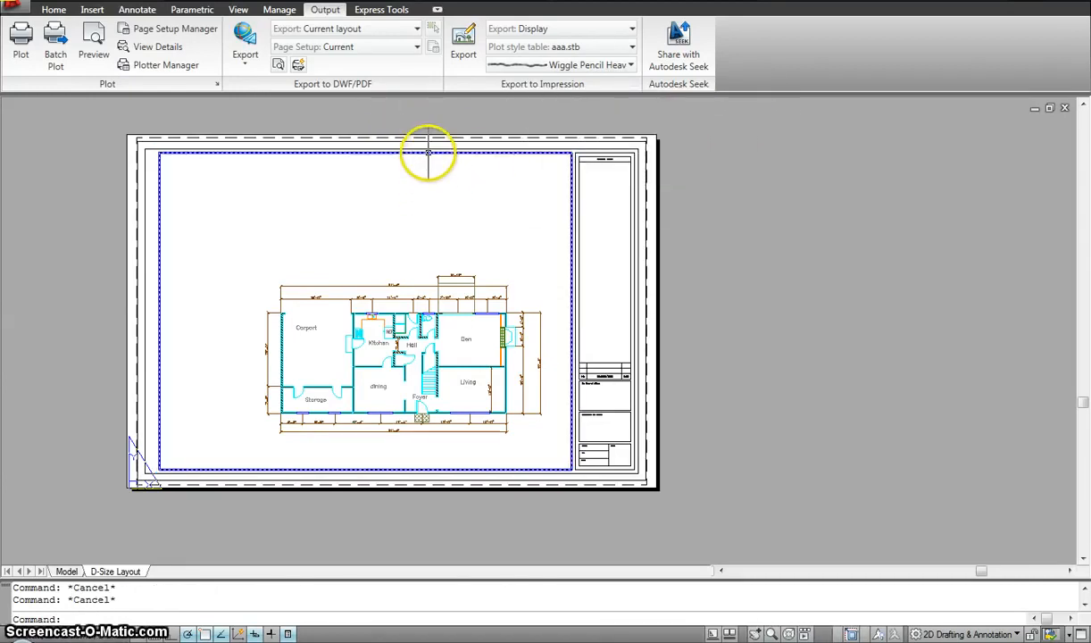
Step: Select the viewport border again and check its Display Locked options without choosing one
left_click(427, 153)
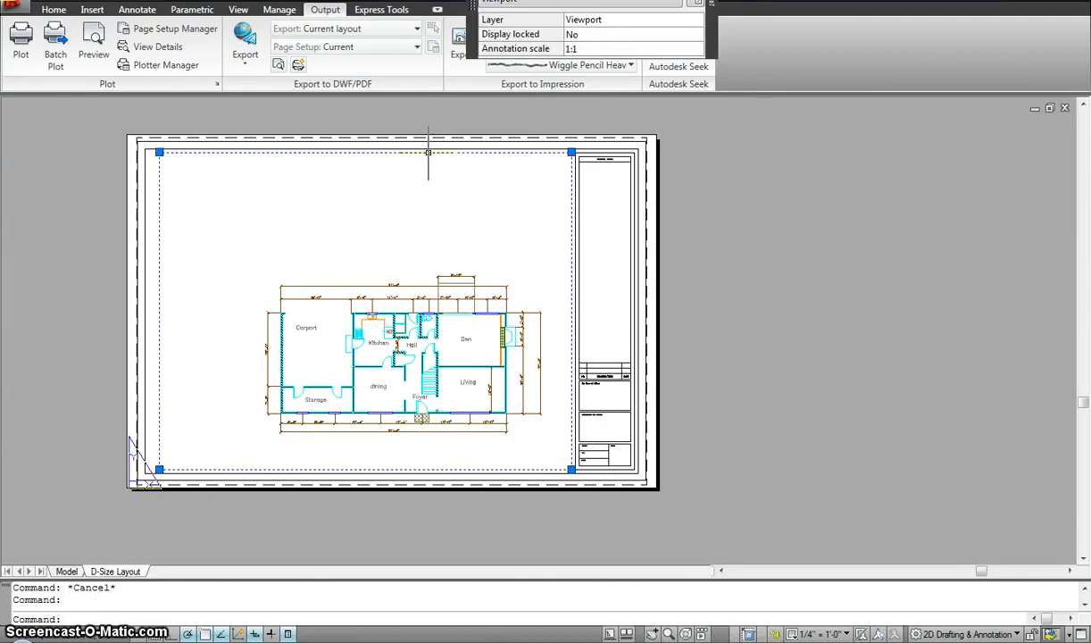
right_click(428, 156)
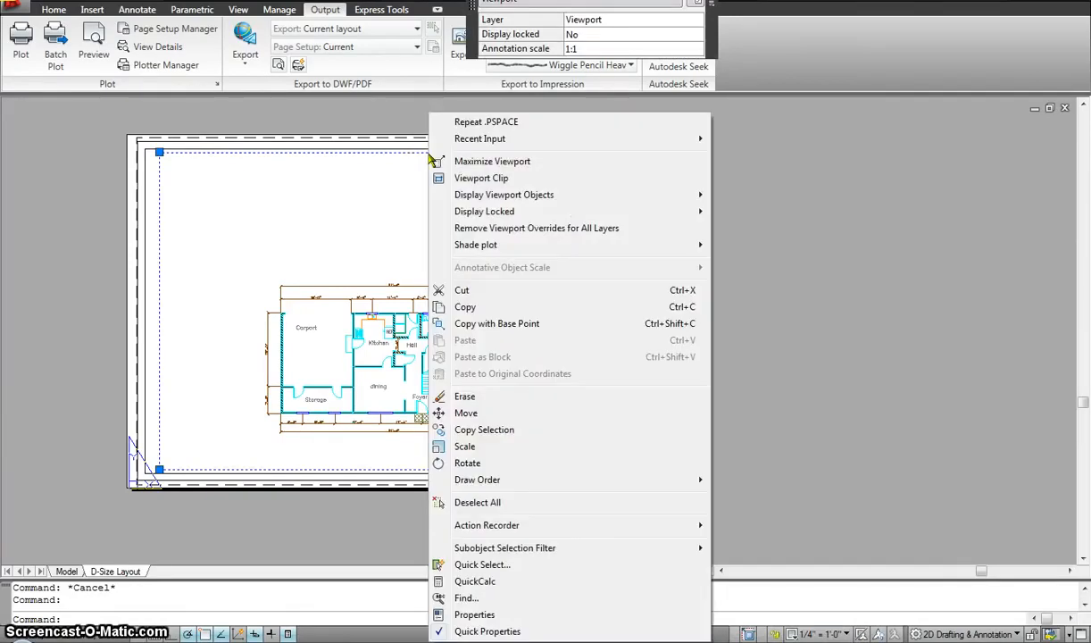
mouse_move(483, 212)
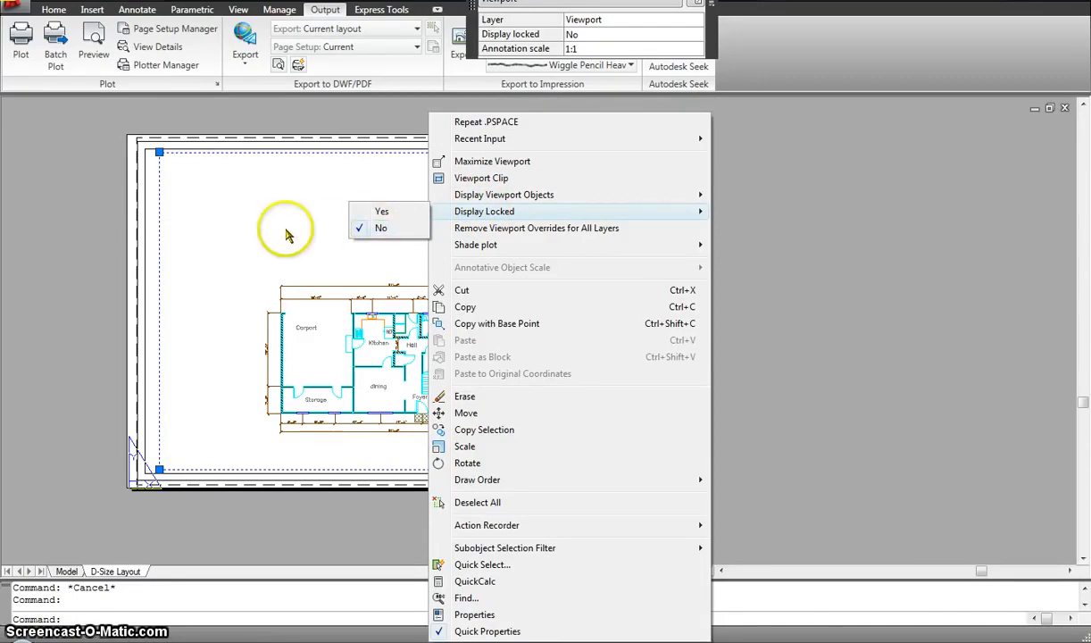
left_click(54, 166)
left_click(56, 165)
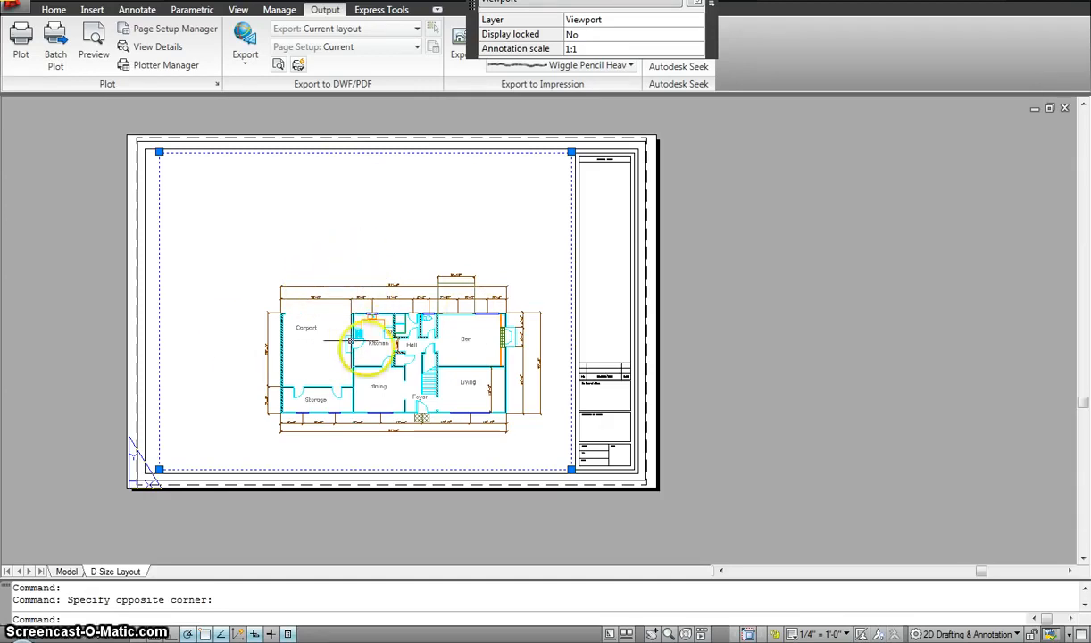
Step: Activate model space in the unlocked viewport and pan the floor plan to the middle of the viewport
double_click(368, 246)
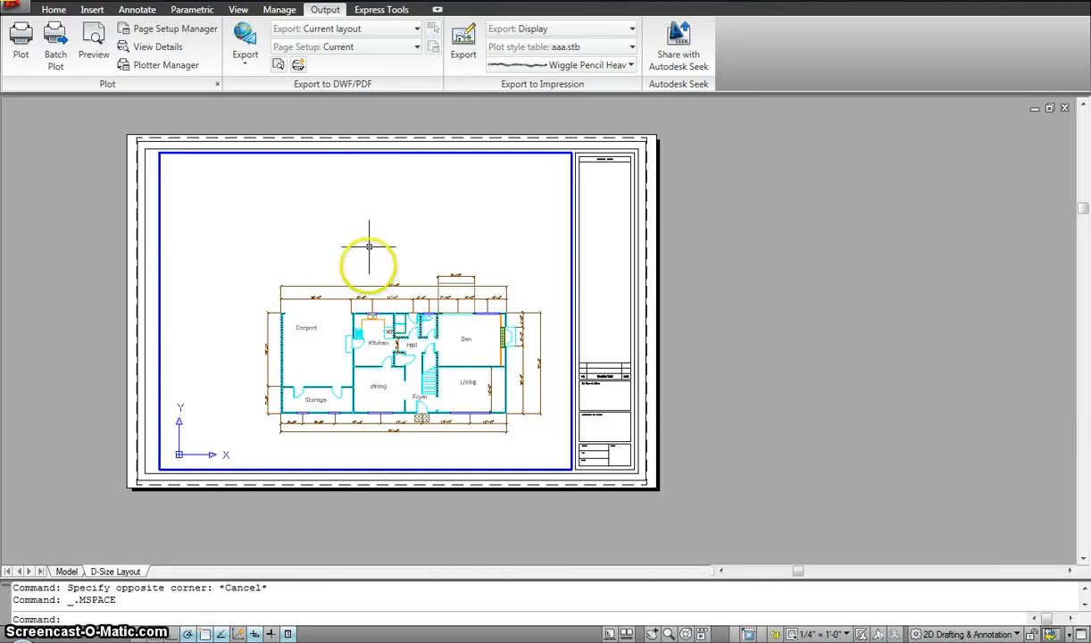
left_click(389, 321)
middle_click_drag(388, 321, 340, 275)
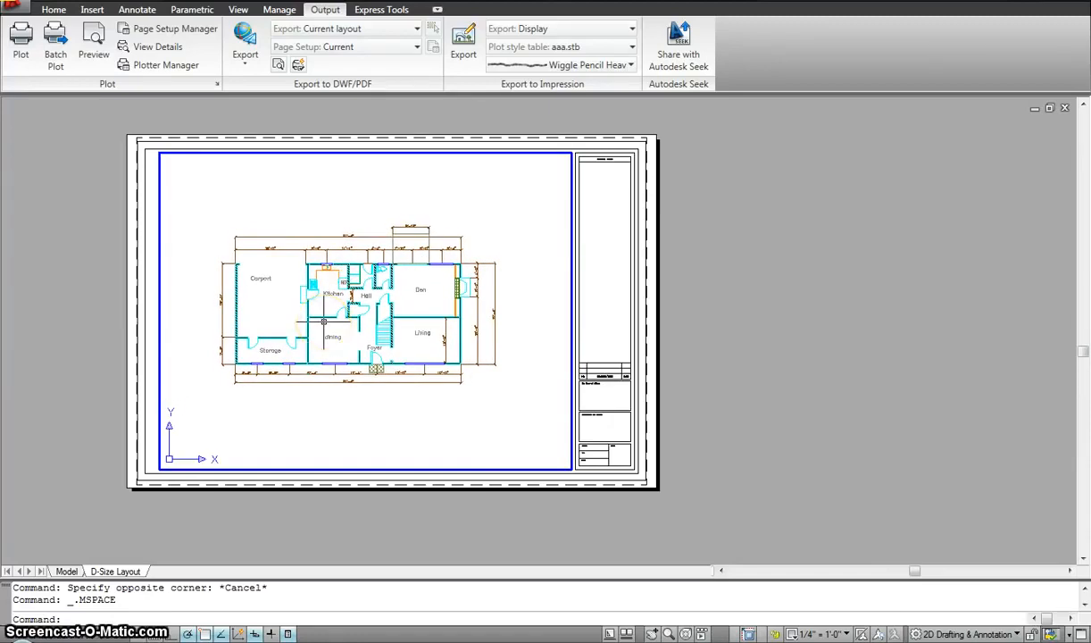
Step: Try a viewport scale of 3/8" = 1'-0" and set it back to 1/4" = 1'-0"
left_click(846, 634)
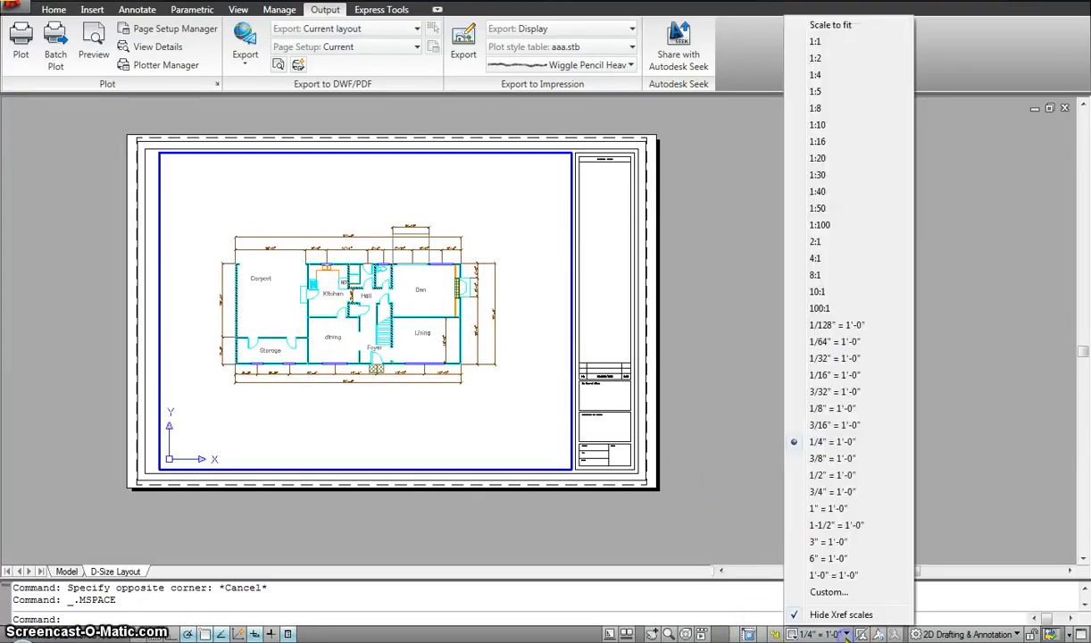
left_click(830, 461)
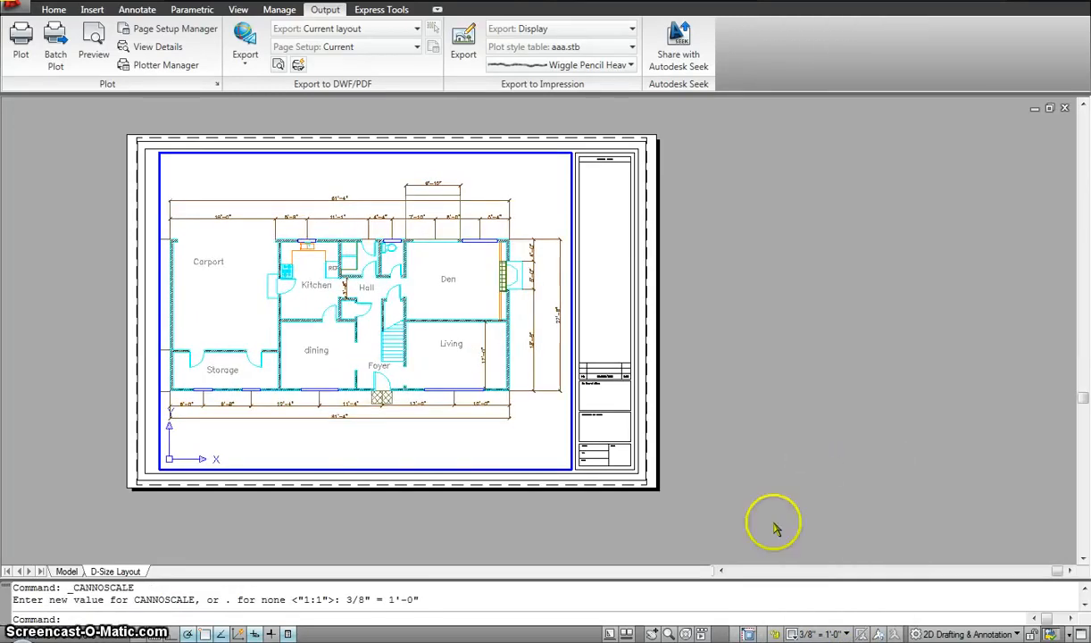
left_click(813, 635)
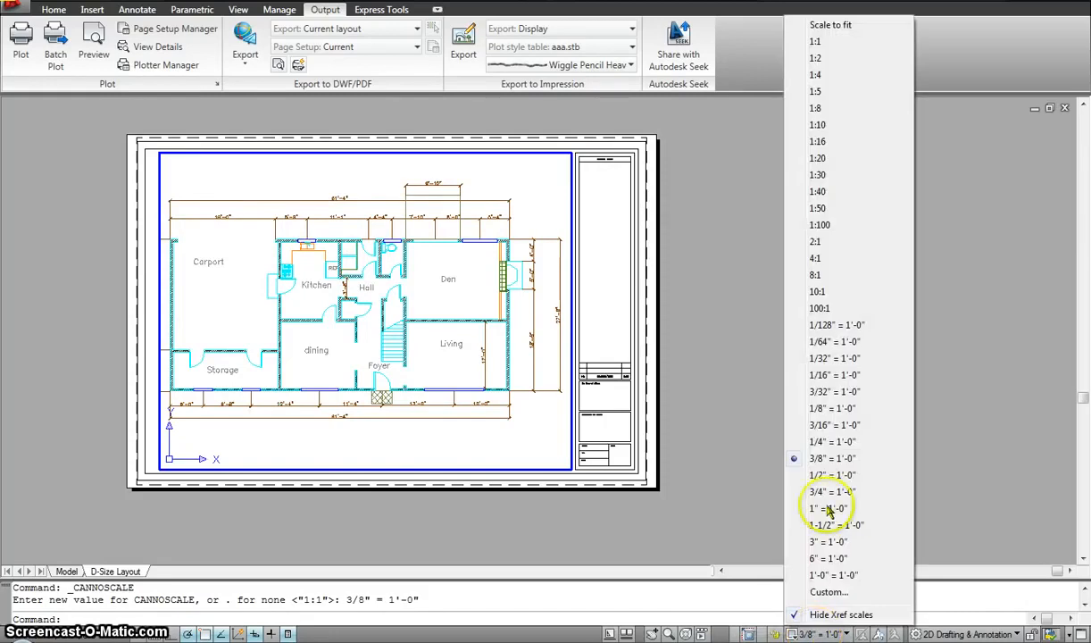
left_click(822, 443)
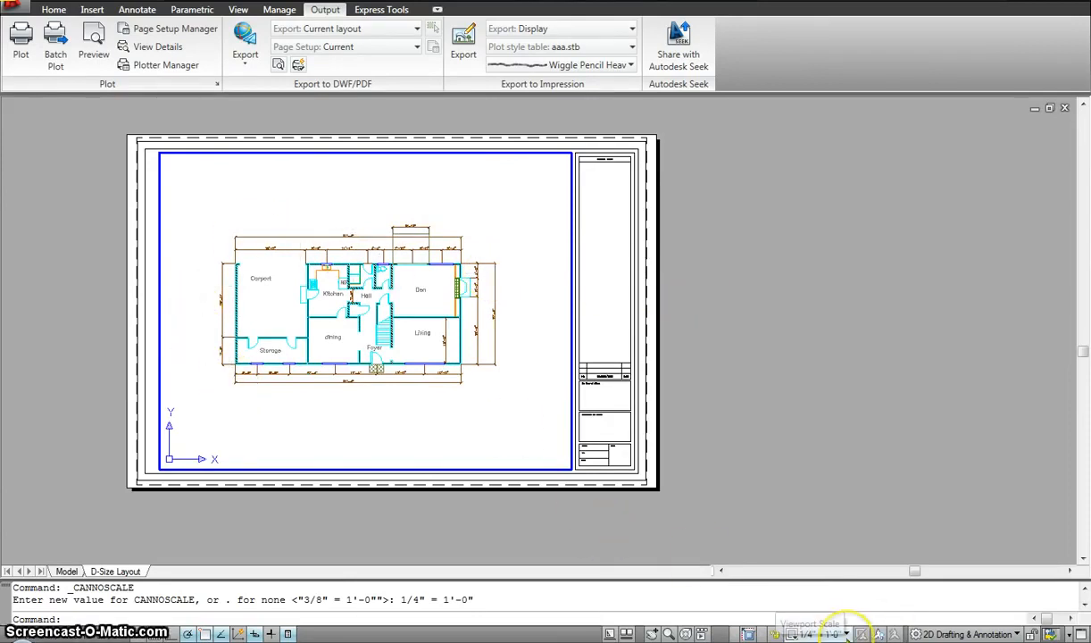
Step: Return to paper space, try to select the floor plan with crossing windows, and check the title block's properties
double_click(762, 266)
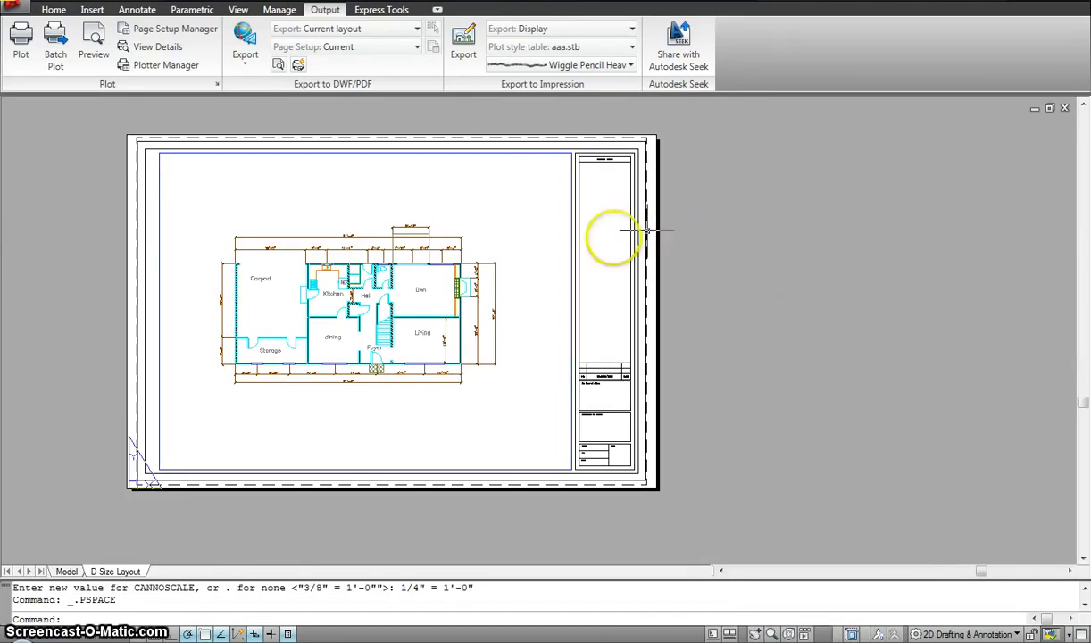
left_click(551, 234)
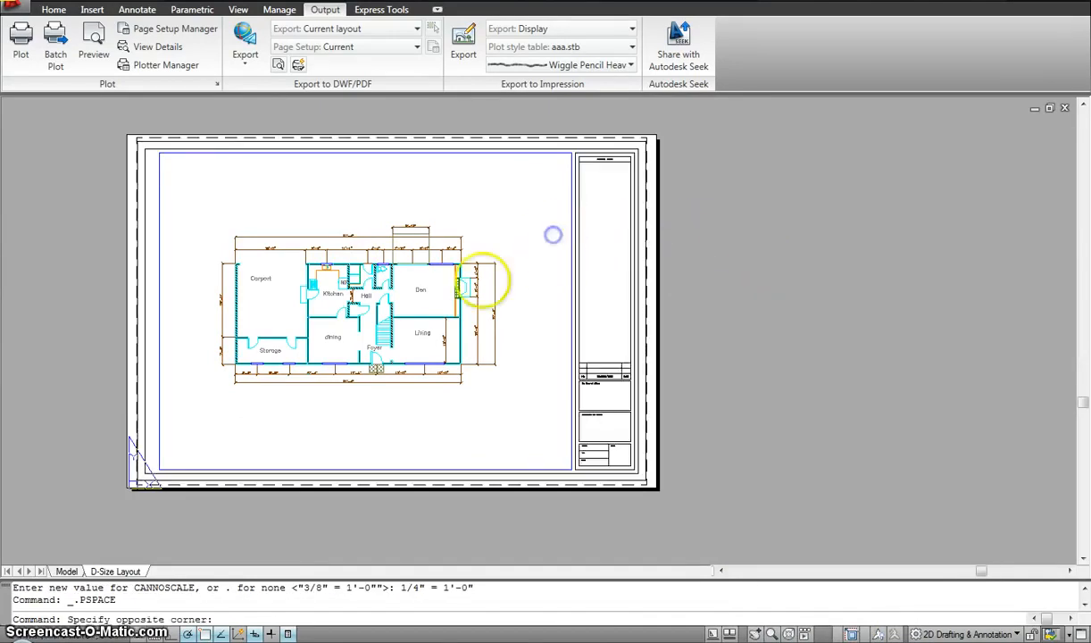
left_click(373, 380)
left_click(469, 192)
left_click(287, 415)
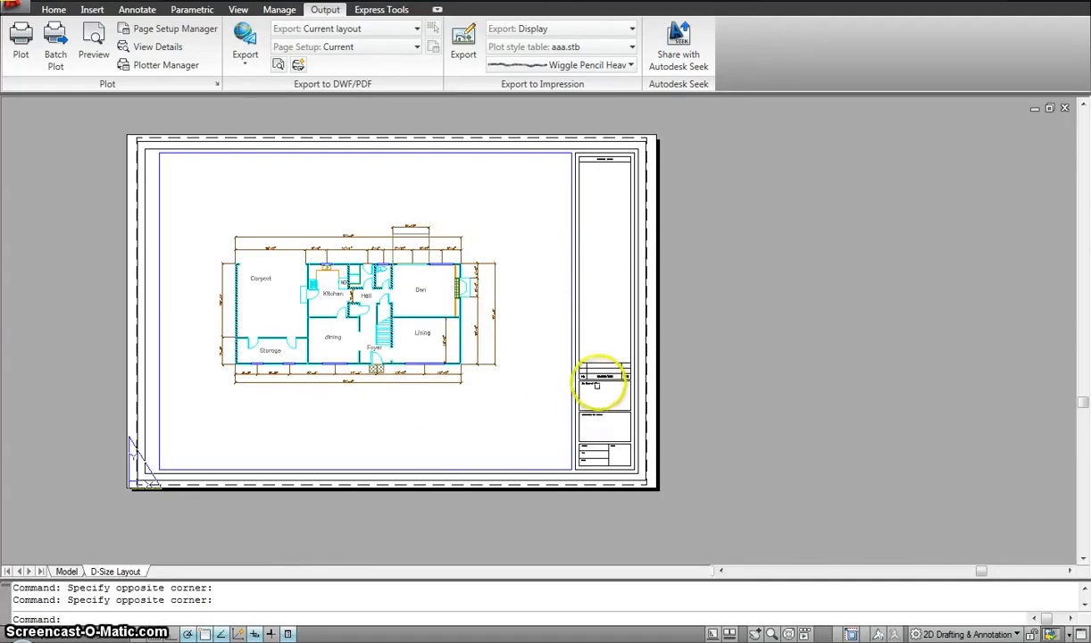
mouse_move(599, 366)
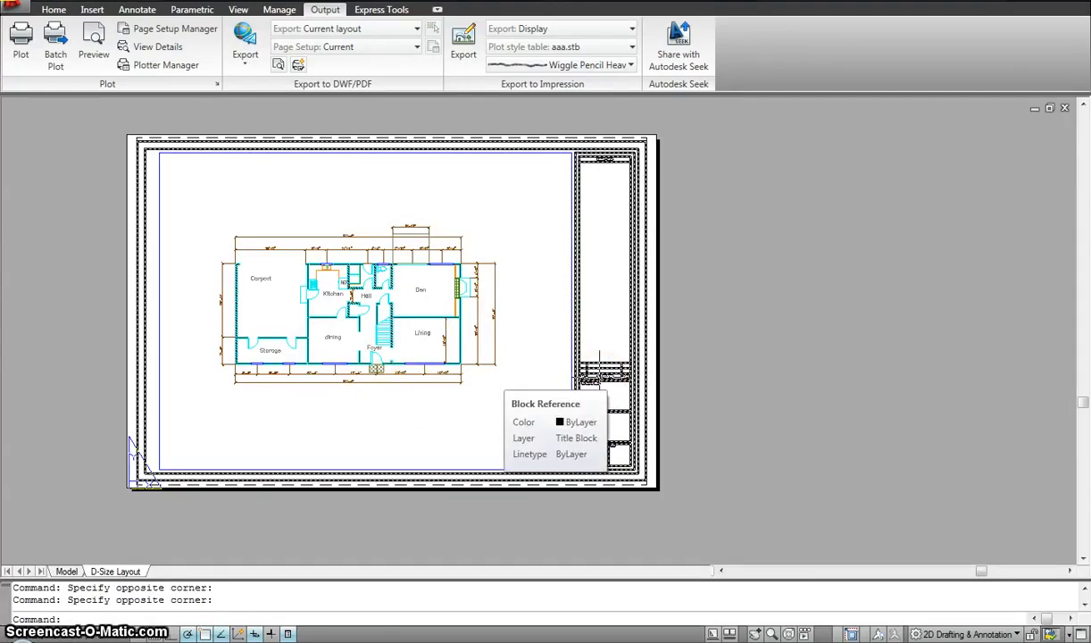
left_click(496, 391)
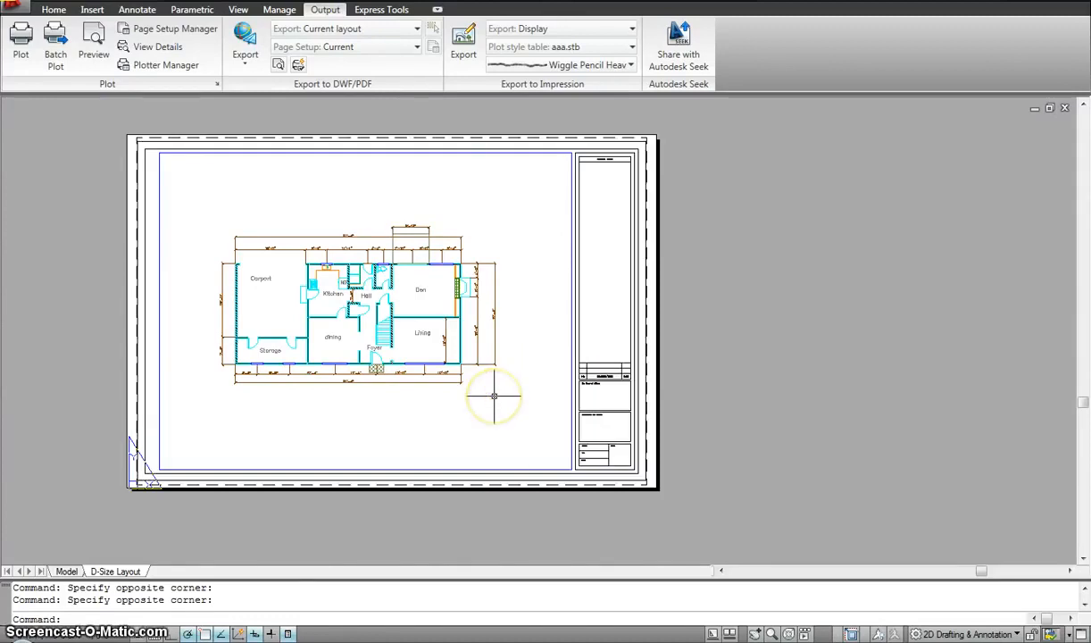
Step: Activate the viewport's model space, erase the two dimensions at the floor plan's lower-right corner, and undo the erasure
double_click(494, 397)
left_click(476, 388)
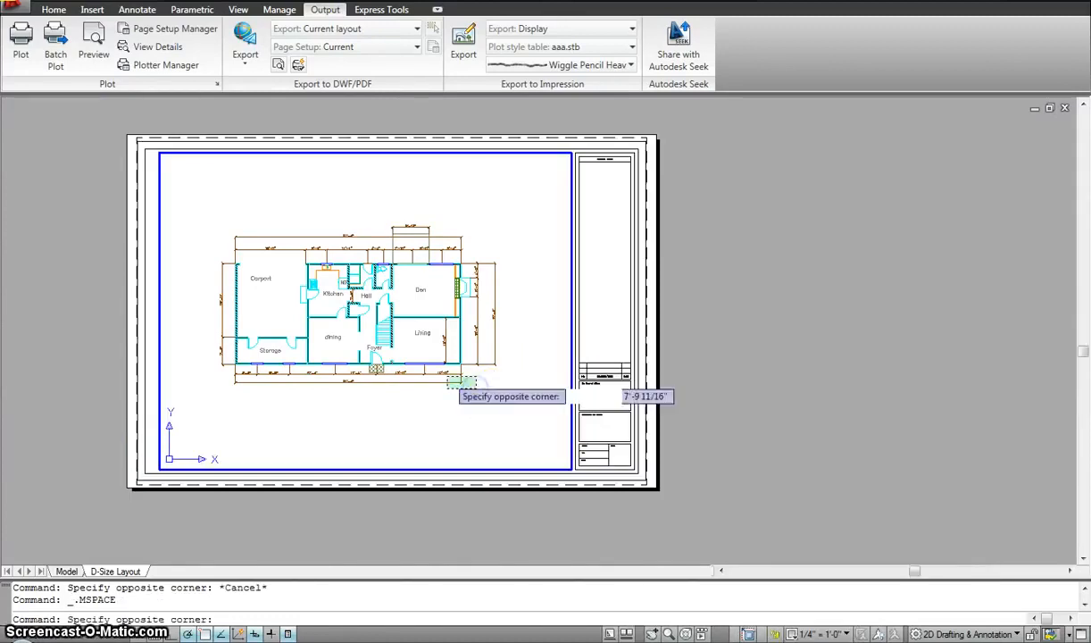
left_click(444, 371)
key("Delete")
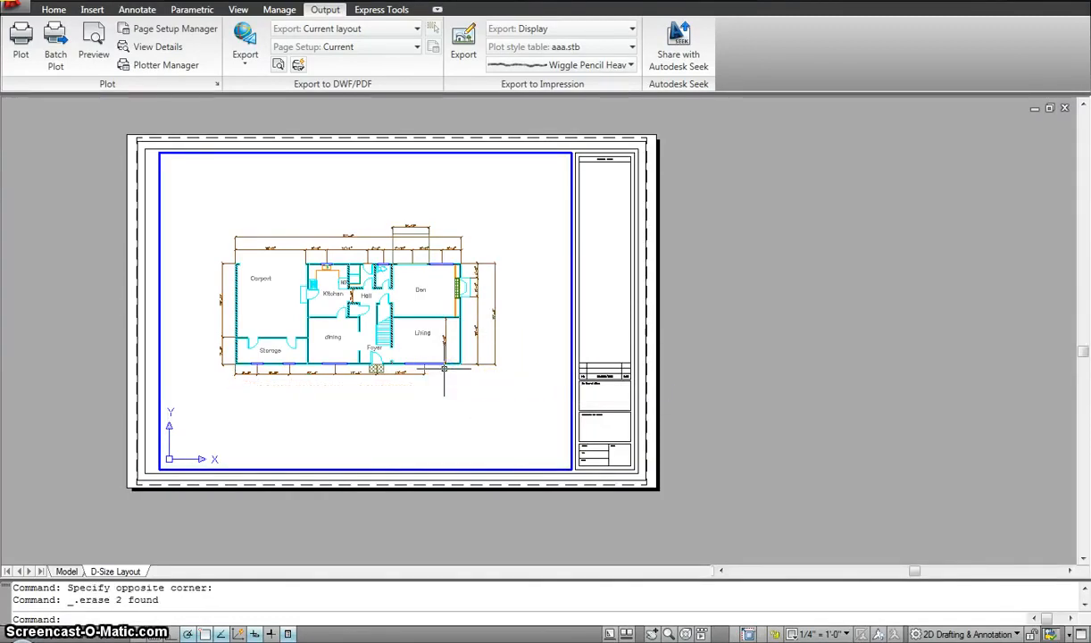
key("ctrl+z")
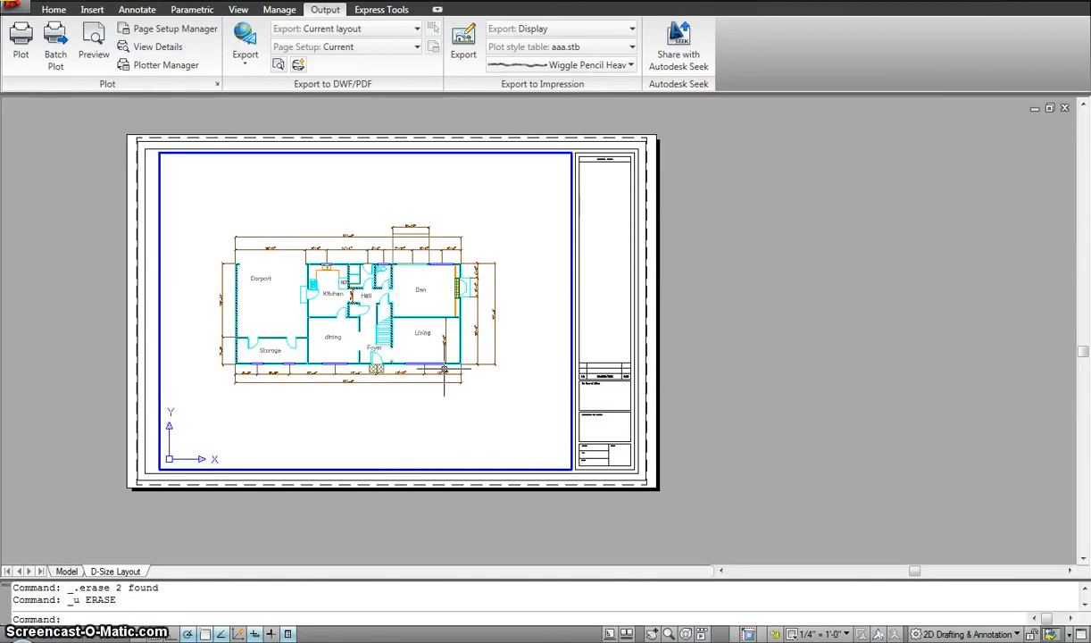
left_click(366, 389)
left_click(239, 344)
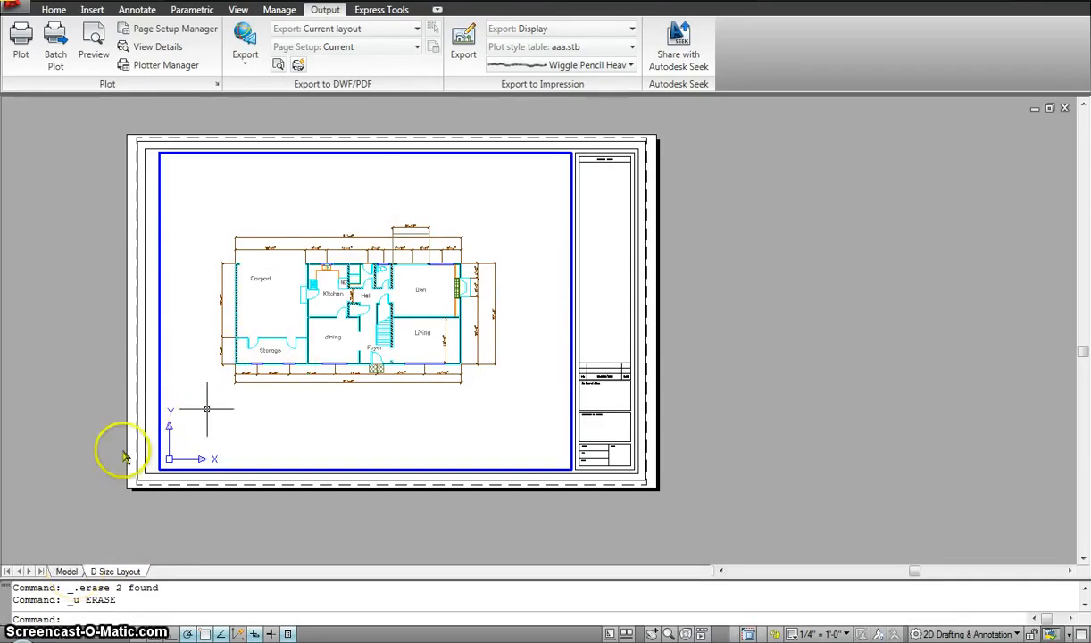
Step: Return to paper space and lock the display of the floor plan viewport
mouse_move(64, 573)
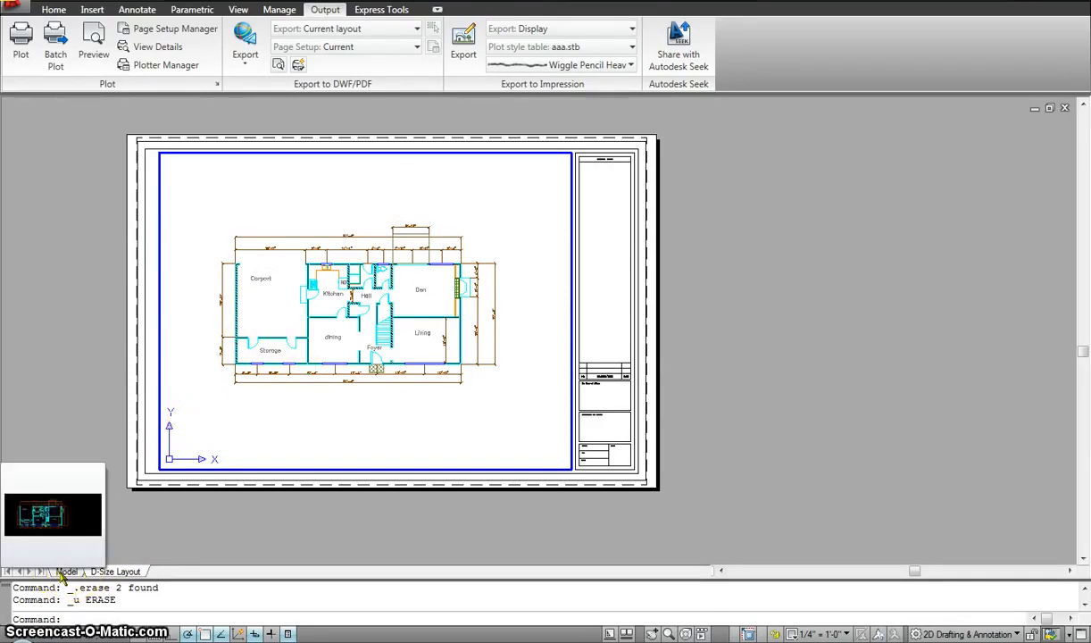
double_click(597, 225)
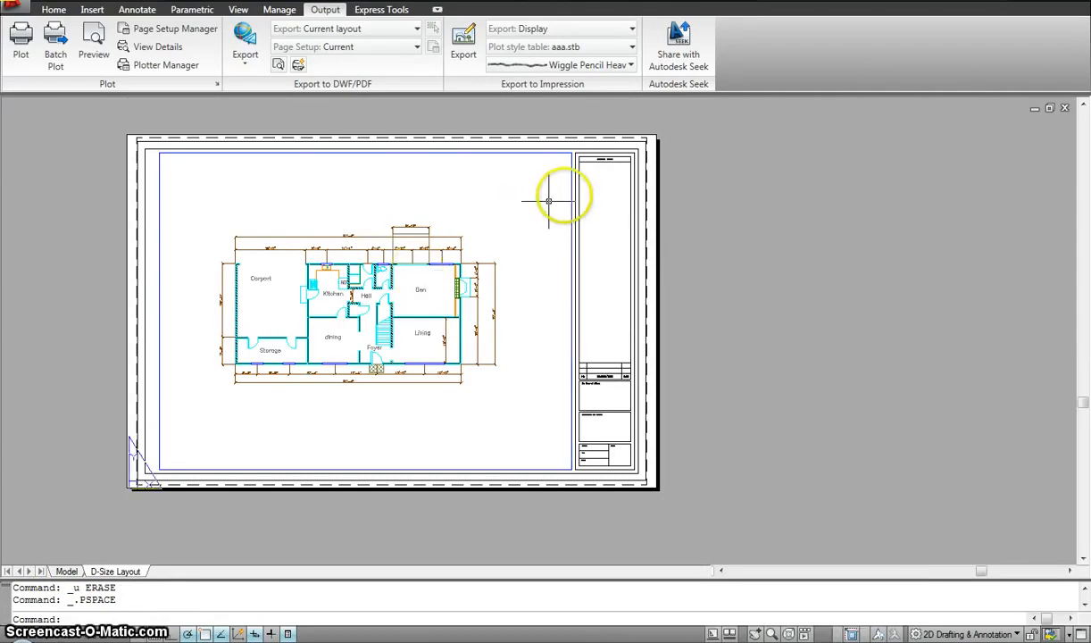
left_click(571, 182)
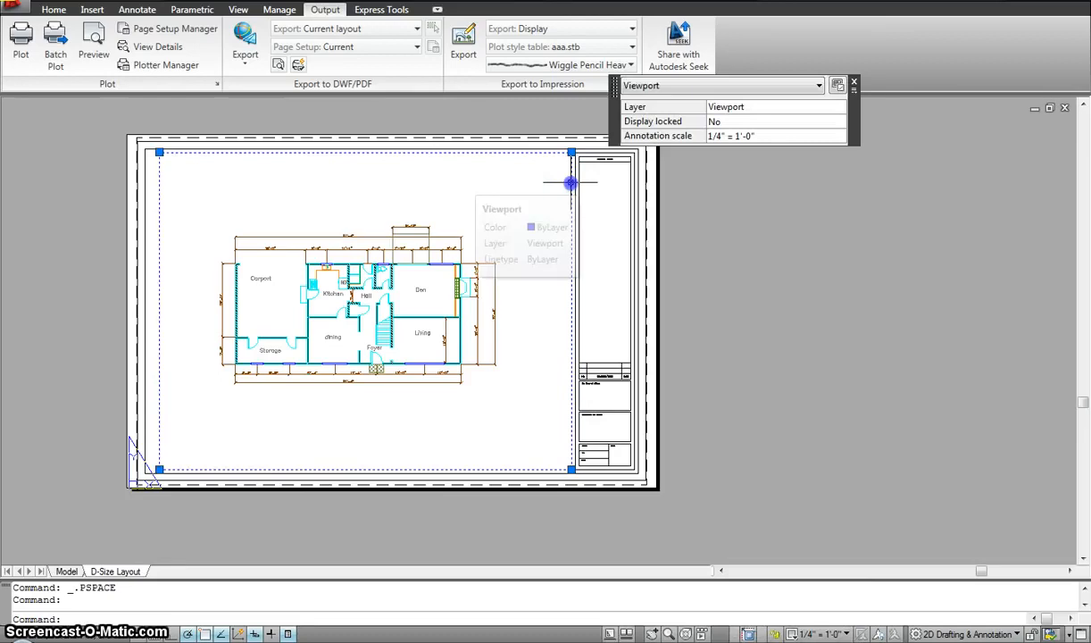
left_click(738, 122)
left_click(741, 120)
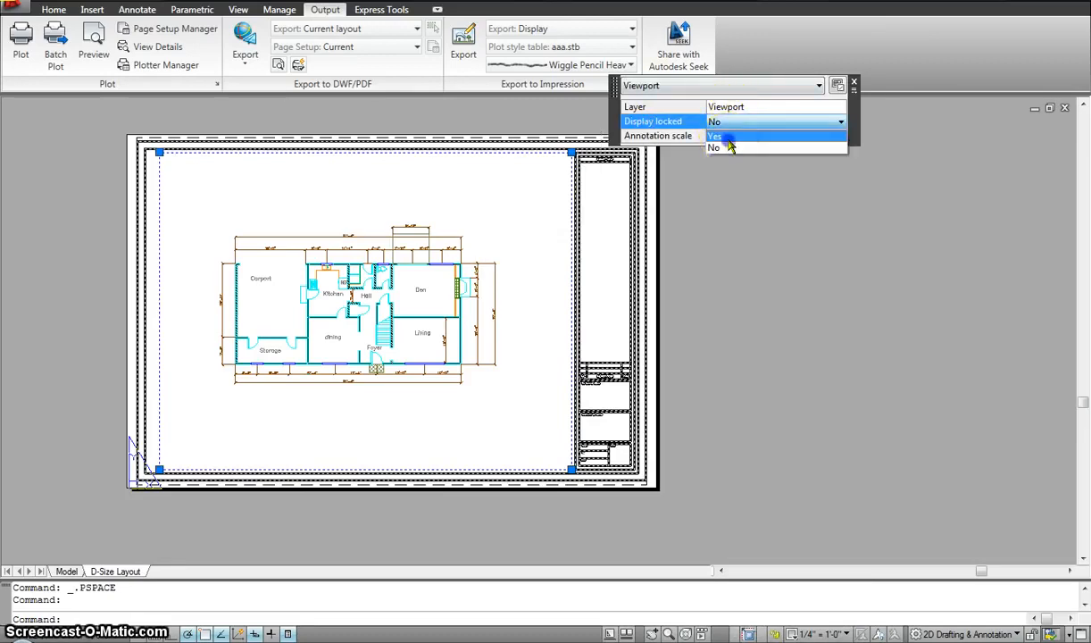
left_click(723, 137)
Step: Activate model space in the locked viewport and test the display lock by zooming and panning
double_click(481, 224)
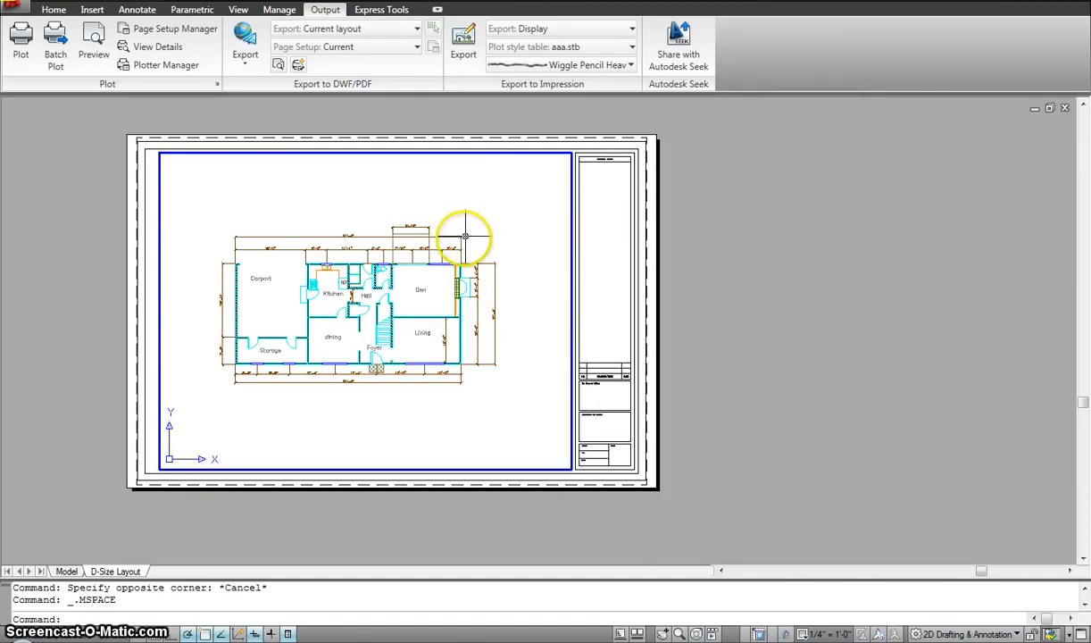
scroll(462, 240, "down", 1)
scroll(463, 239, "up", 1)
scroll(463, 239, "up", 1)
scroll(483, 268, "down", 2)
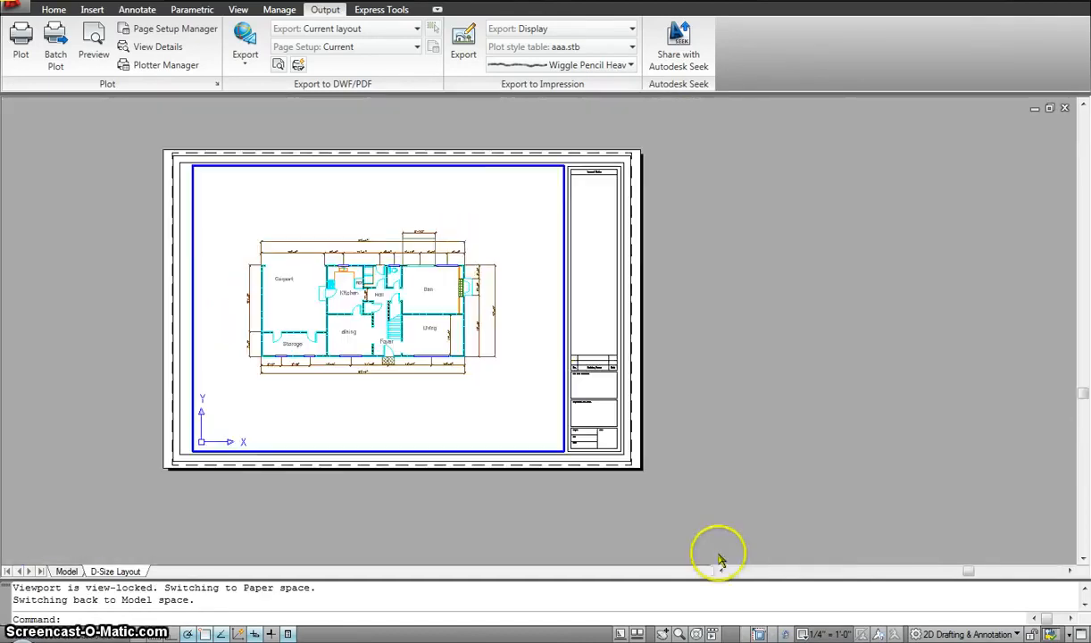
scroll(484, 402, "up", 1)
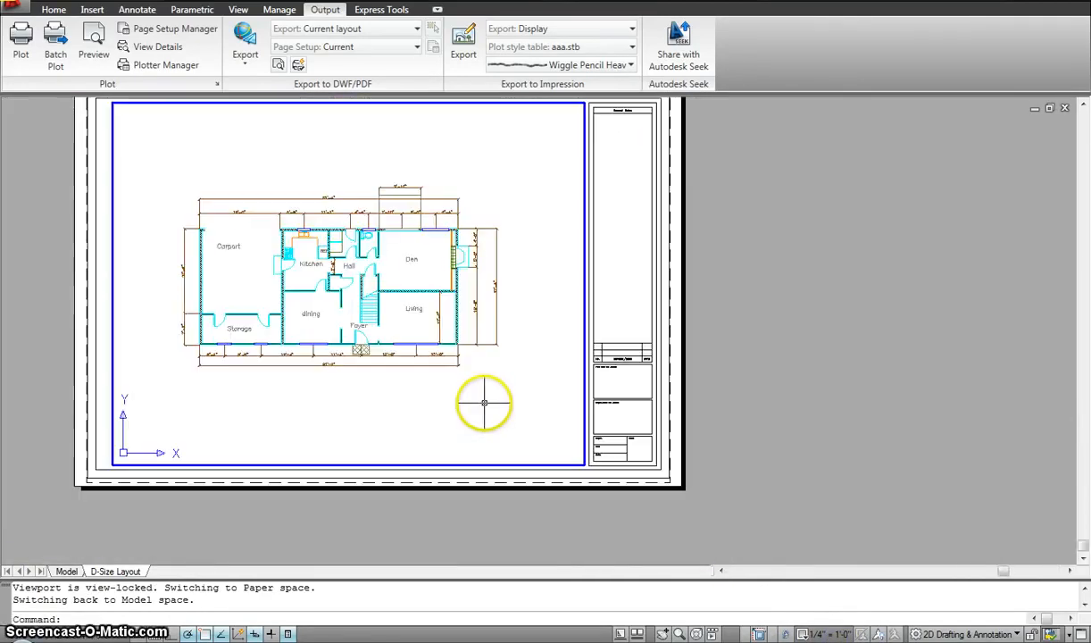
scroll(485, 402, "down", 2)
middle_click_drag(485, 402, 487, 408)
mouse_move(424, 272)
middle_mouse_down()
mouse_move(353, 269)
mouse_move(433, 266)
middle_mouse_up()
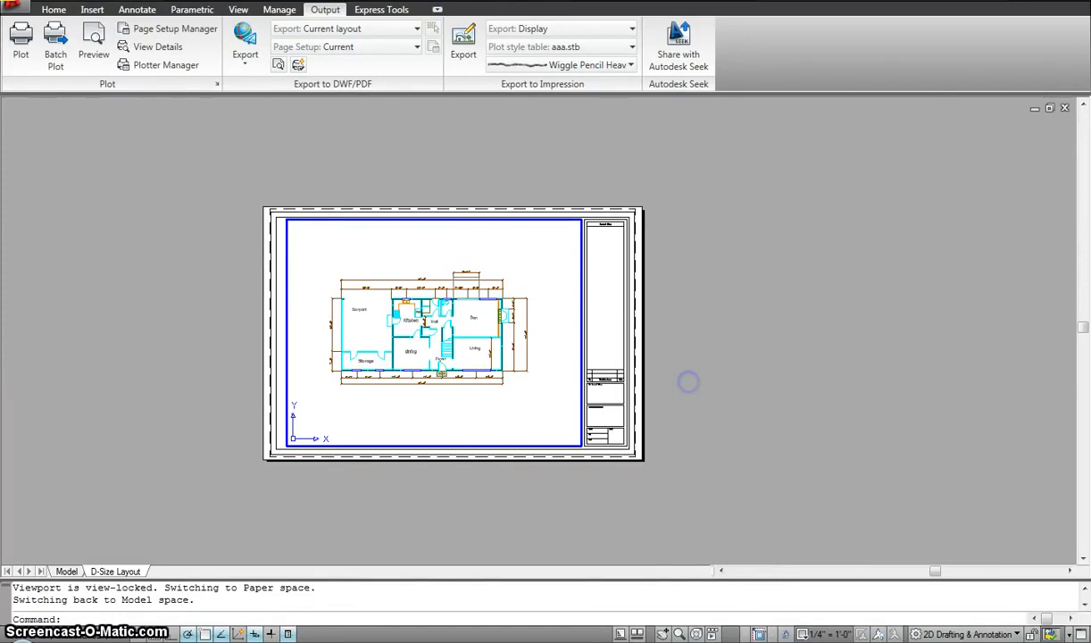
Step: Return to paper space, select the viewport to check its properties and shade plot options, and deselect it without changes
double_click(687, 383)
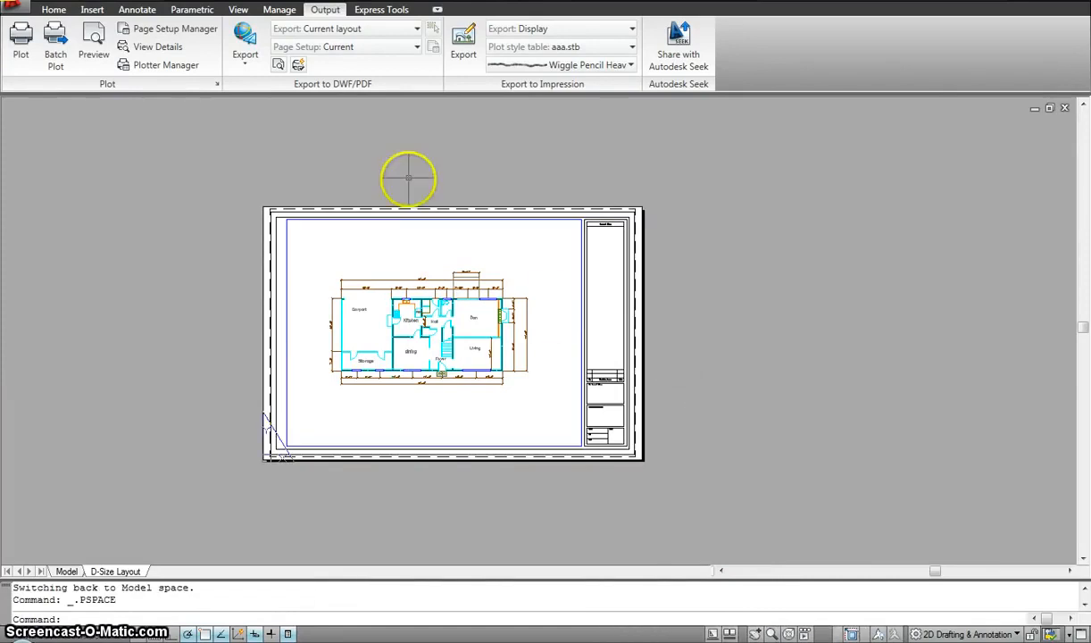
left_click(581, 241)
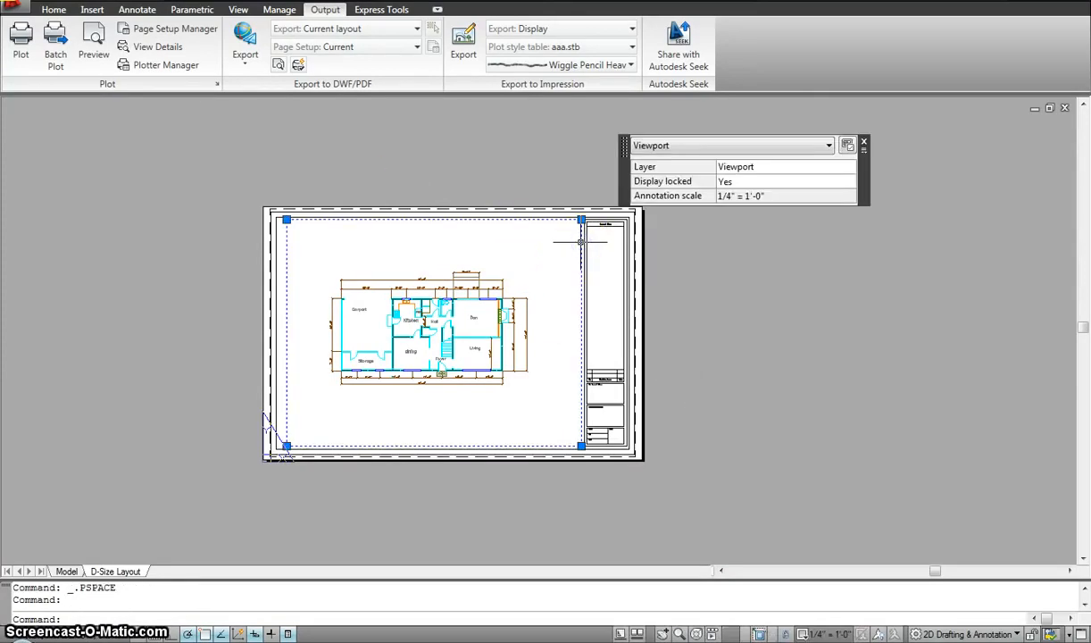
right_click(581, 241)
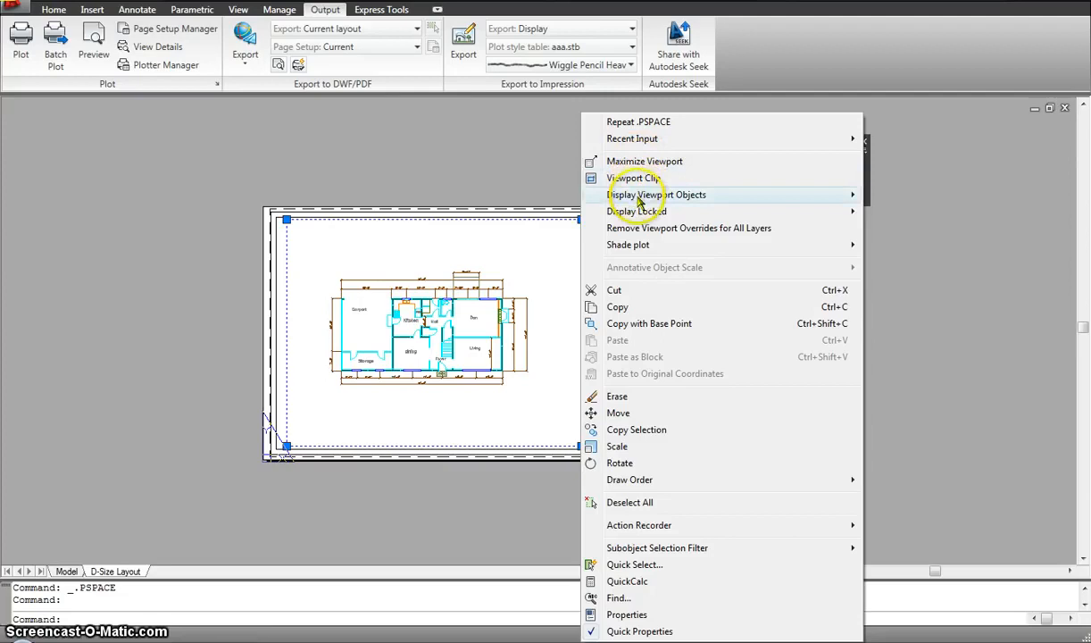
mouse_move(636, 219)
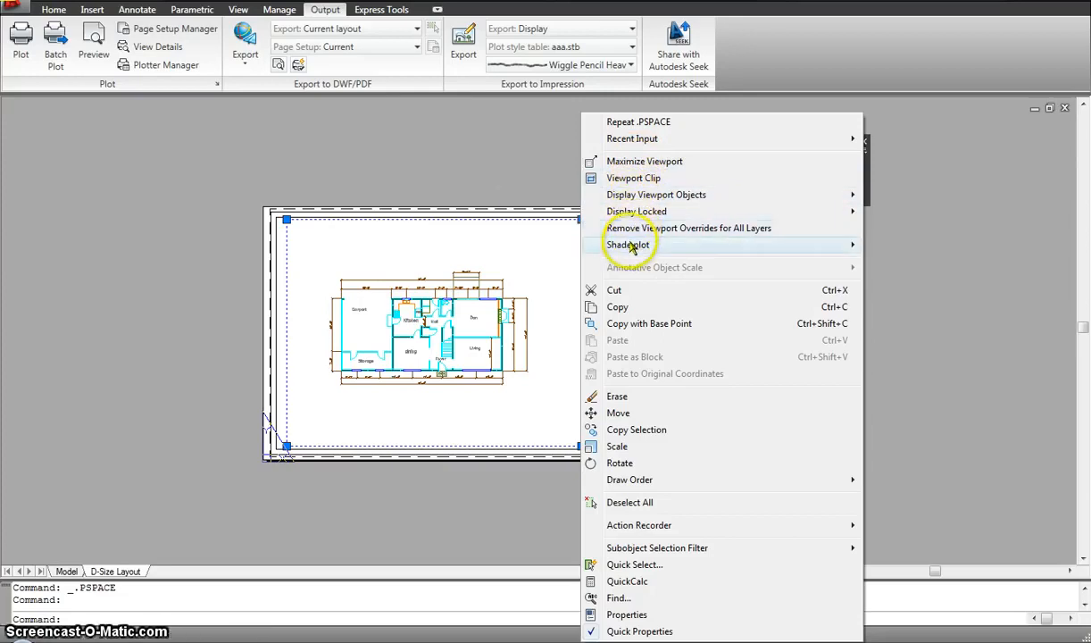
mouse_move(632, 250)
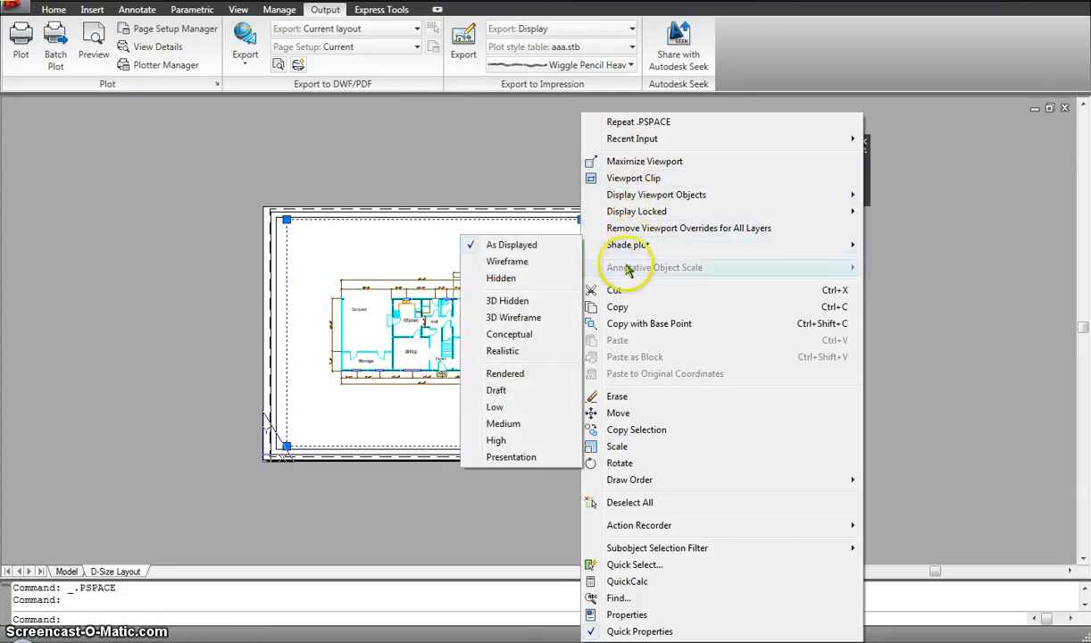
key("Escape")
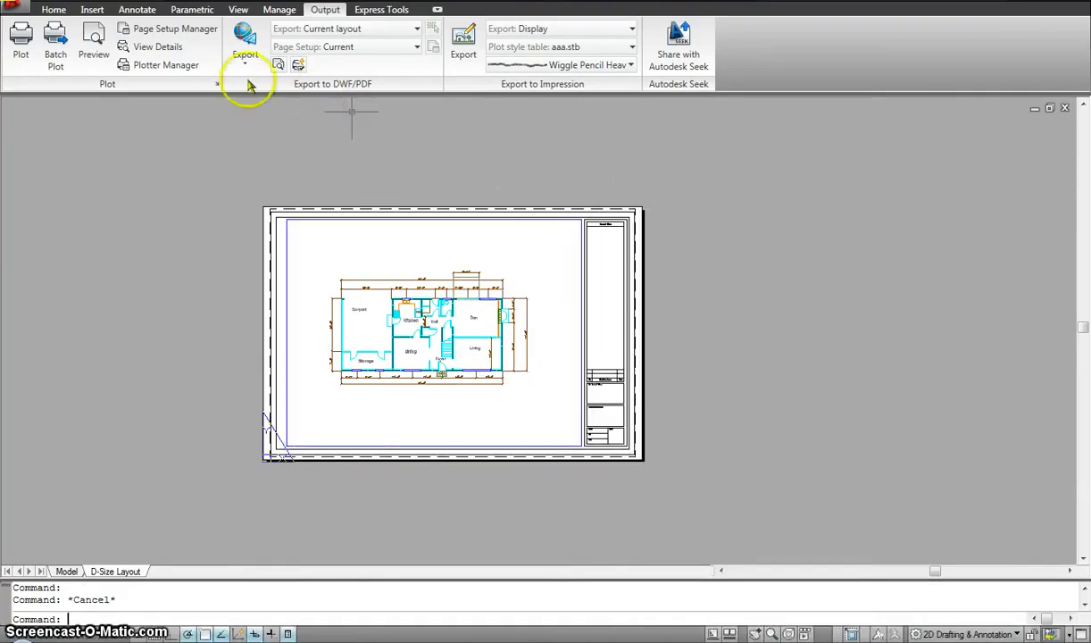
Step: Turn off the Viewport layer, and test the hidden viewport by entering its model space and returning to paper space
left_click(50, 10)
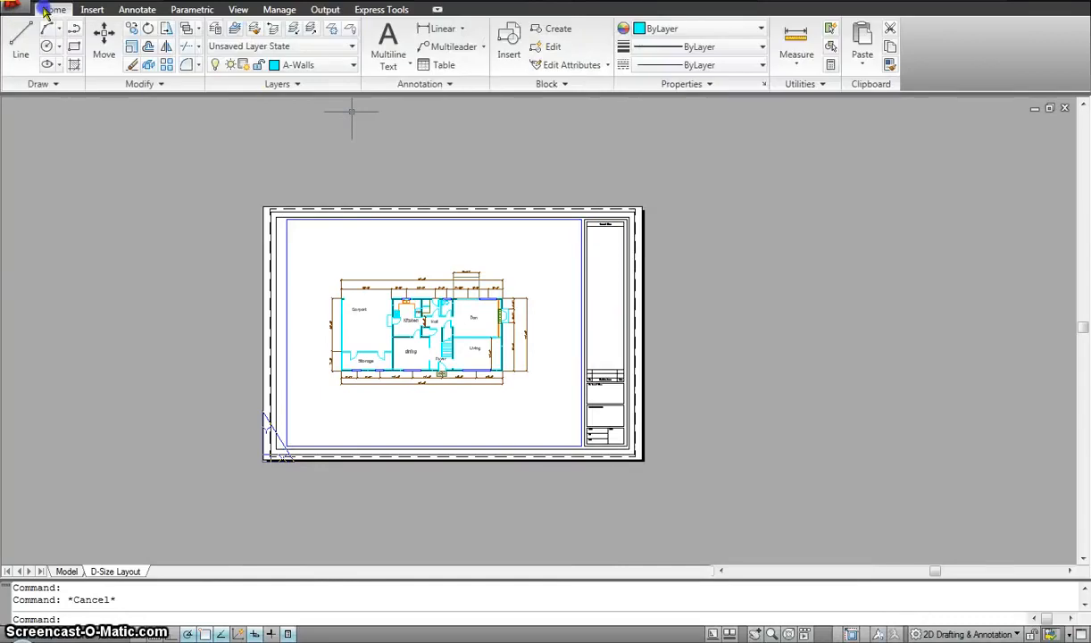
left_click(215, 32)
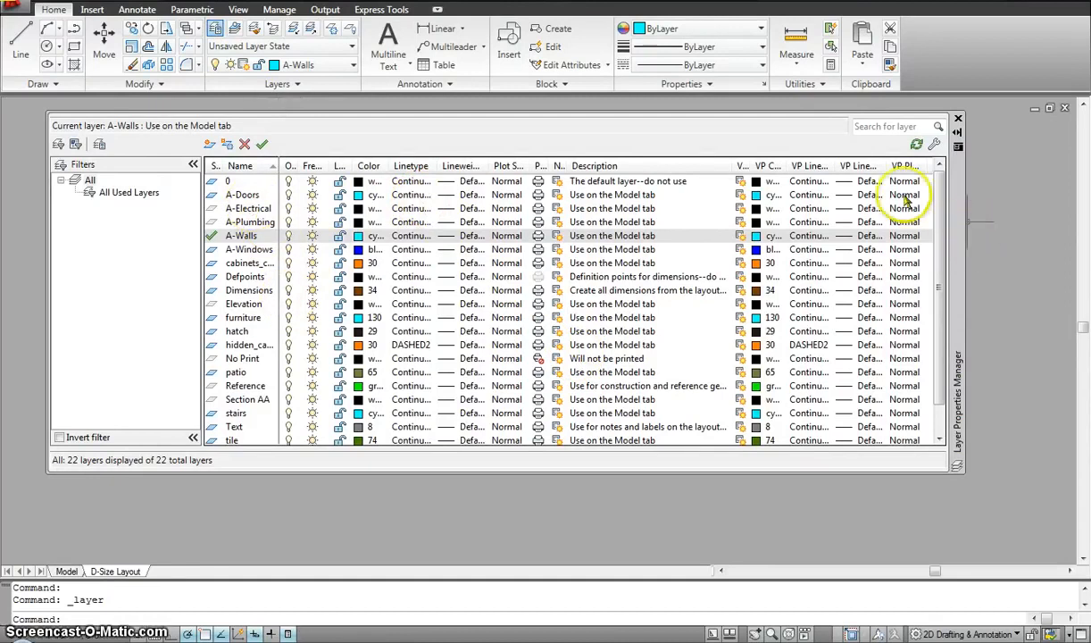
scroll(929, 197, "down", 1)
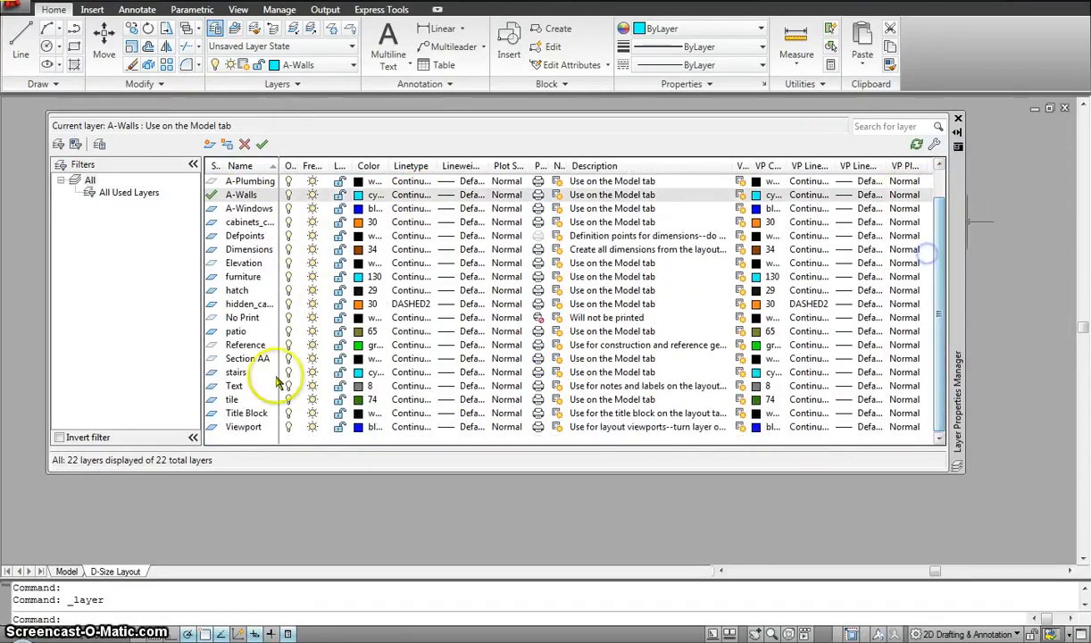
left_click(289, 428)
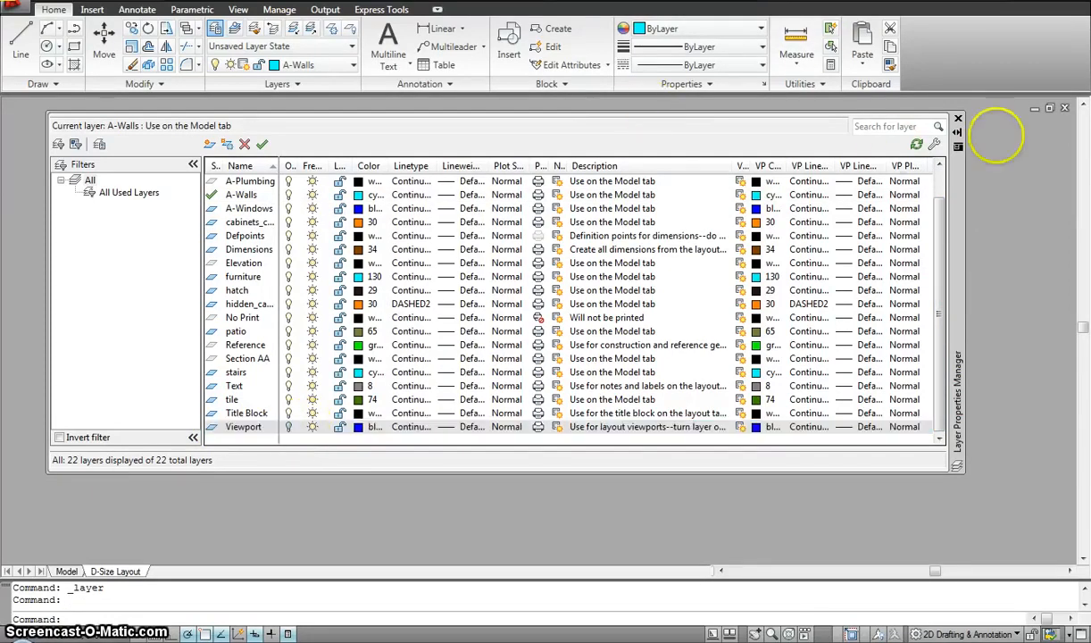
left_click(958, 119)
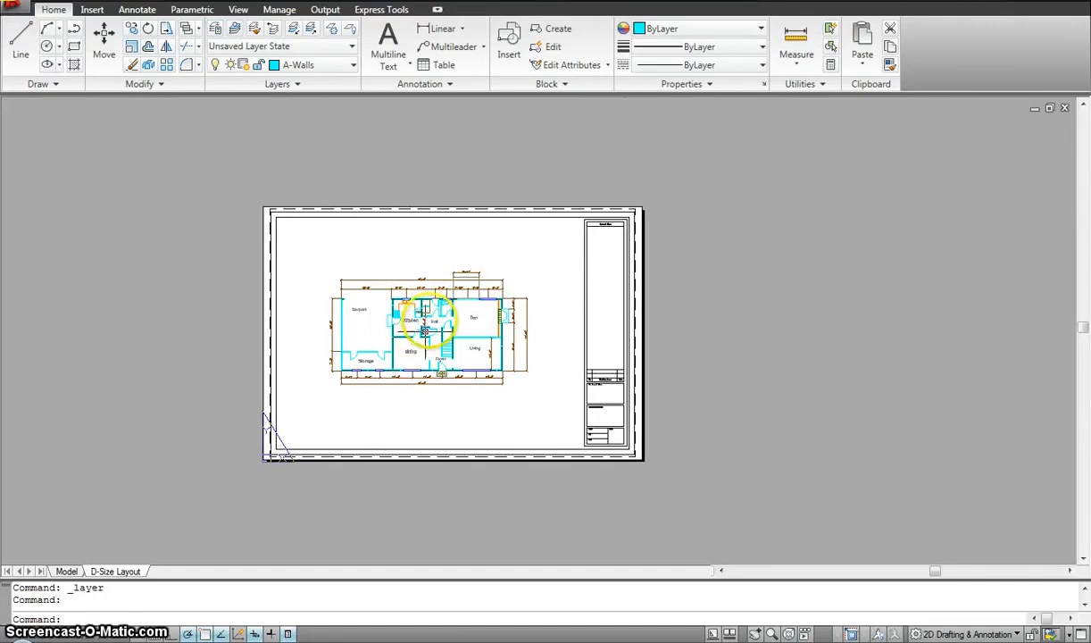
double_click(462, 244)
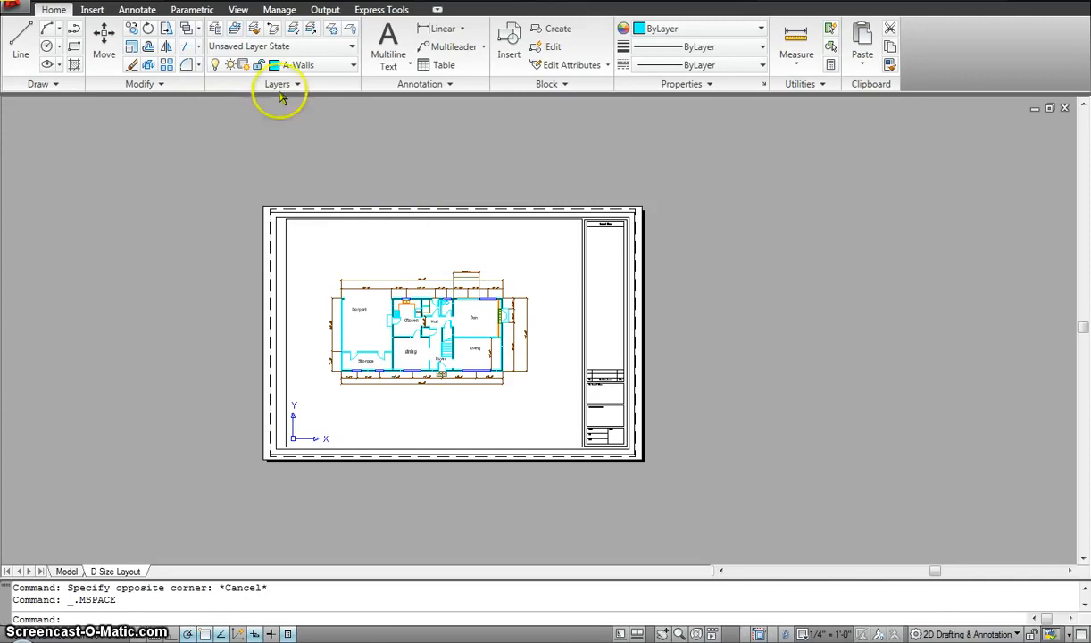
double_click(378, 147)
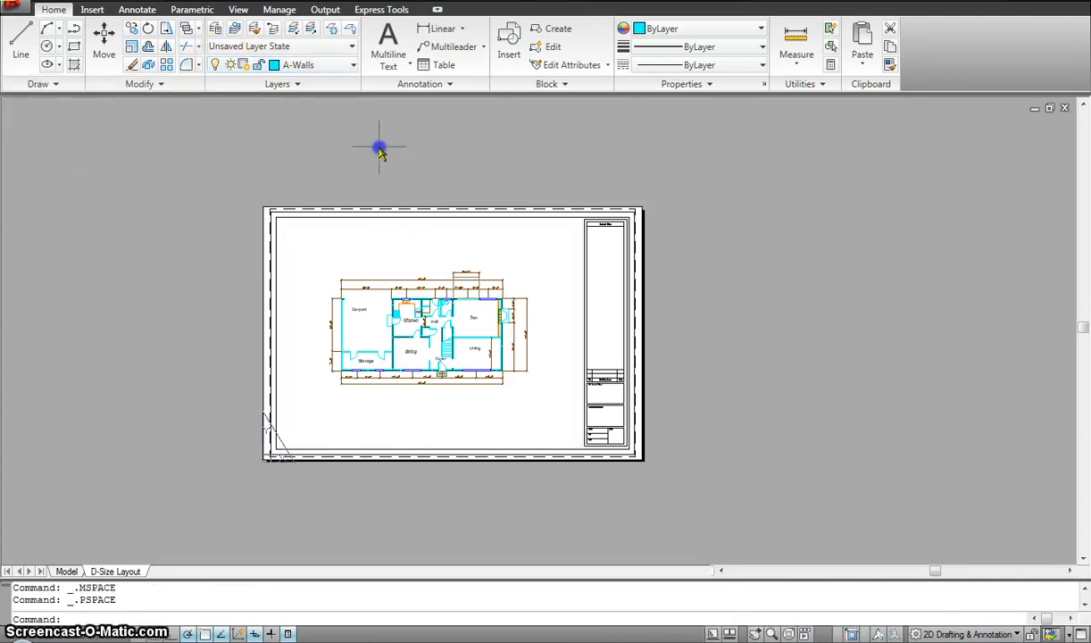